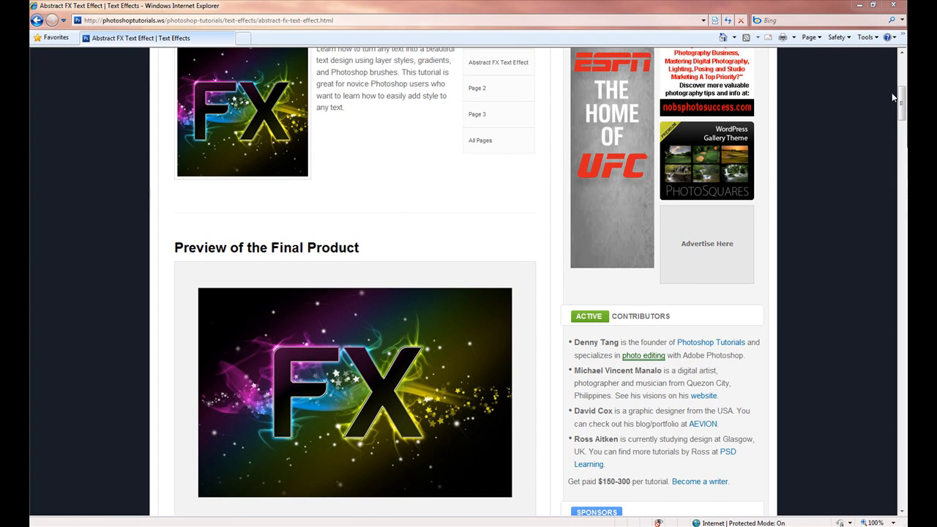
{"action": "left_click_drag", "start_coordinate": [901, 97], "coordinate": [901, 57]}
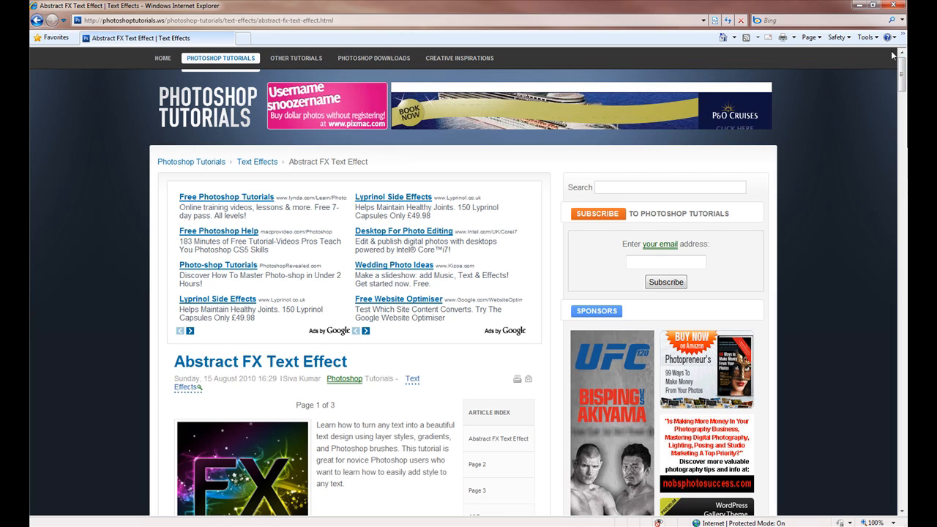
Return to the top of the Abstract FX Text Effect article via the address bar area.
{"action": "left_click", "coordinate": [292, 23]}
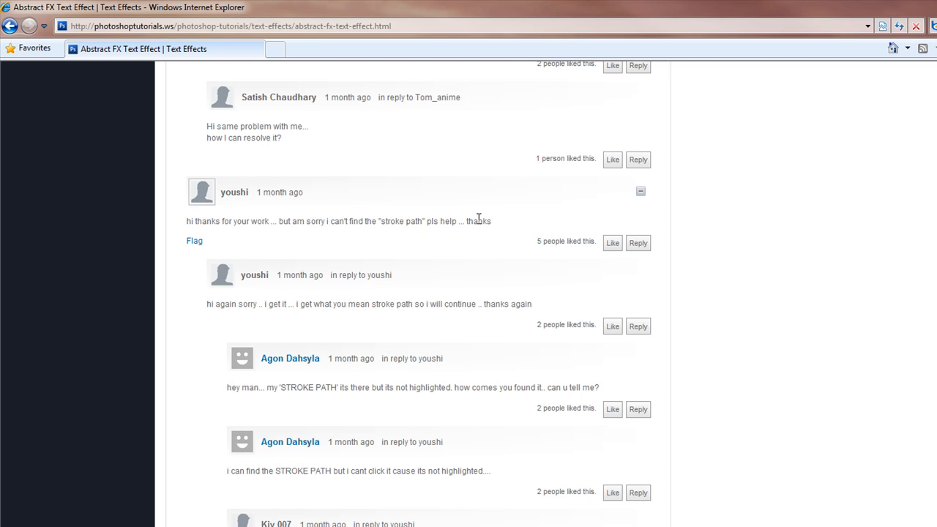
{"action": "scroll", "coordinate": [479, 218], "scroll_direction": "up", "scroll_amount": 5}
{"action": "scroll", "coordinate": [480, 220], "scroll_direction": "up", "scroll_amount": 5}
{"action": "scroll", "coordinate": [484, 231], "scroll_direction": "up", "scroll_amount": 5}
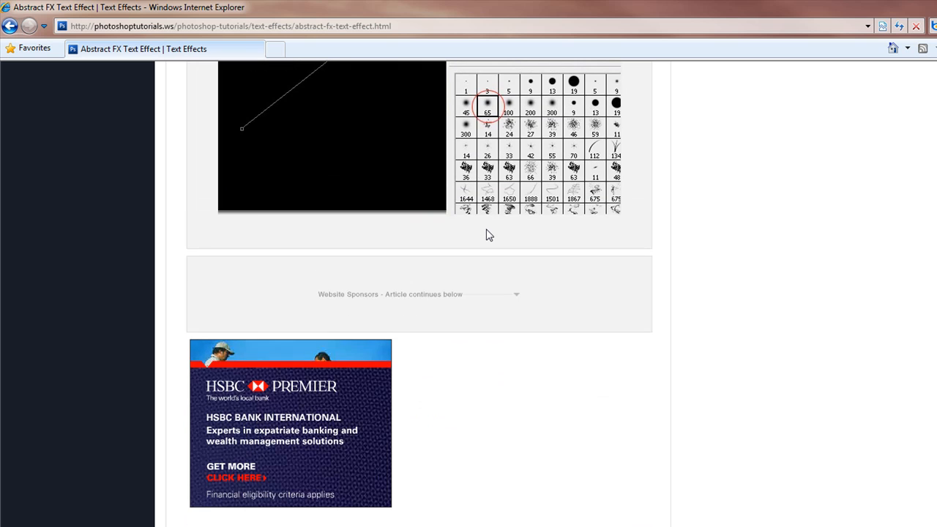
{"action": "scroll", "coordinate": [488, 234], "scroll_direction": "up", "scroll_amount": 3}
{"action": "scroll", "coordinate": [489, 234], "scroll_direction": "up", "scroll_amount": 3}
{"action": "scroll", "coordinate": [489, 234], "scroll_direction": "up", "scroll_amount": 3}
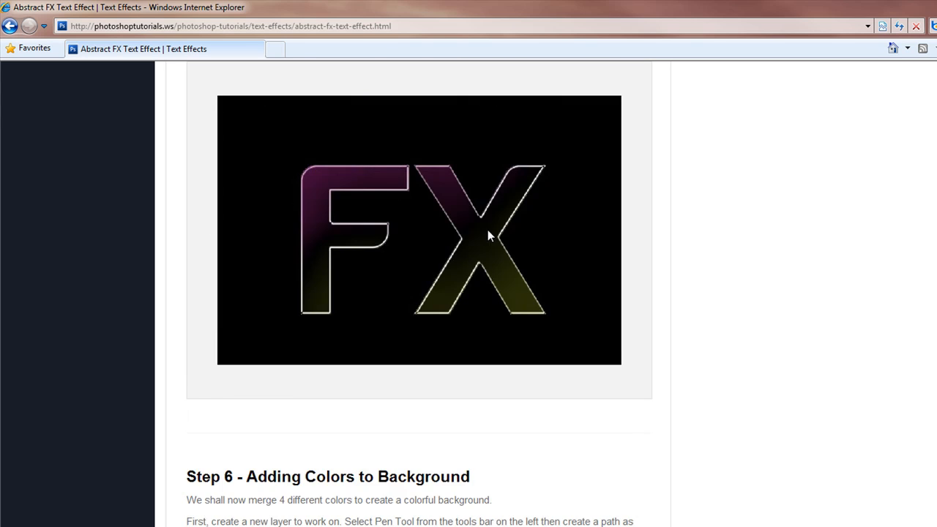
{"action": "scroll", "coordinate": [490, 235], "scroll_direction": "up", "scroll_amount": 5}
{"action": "scroll", "coordinate": [494, 237], "scroll_direction": "up", "scroll_amount": 5}
{"action": "scroll", "coordinate": [503, 253], "scroll_direction": "up", "scroll_amount": 5}
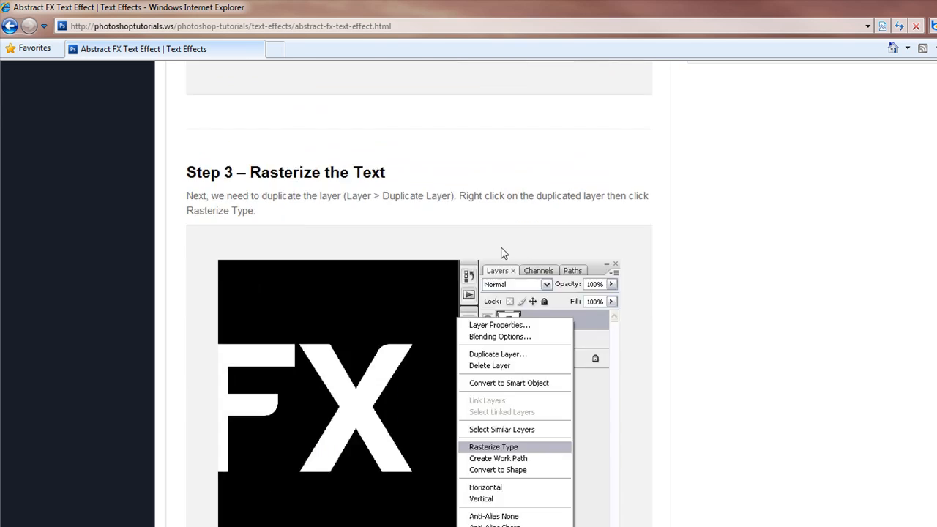
{"action": "scroll", "coordinate": [505, 257], "scroll_direction": "up", "scroll_amount": 5}
{"action": "scroll", "coordinate": [505, 259], "scroll_direction": "up", "scroll_amount": 5}
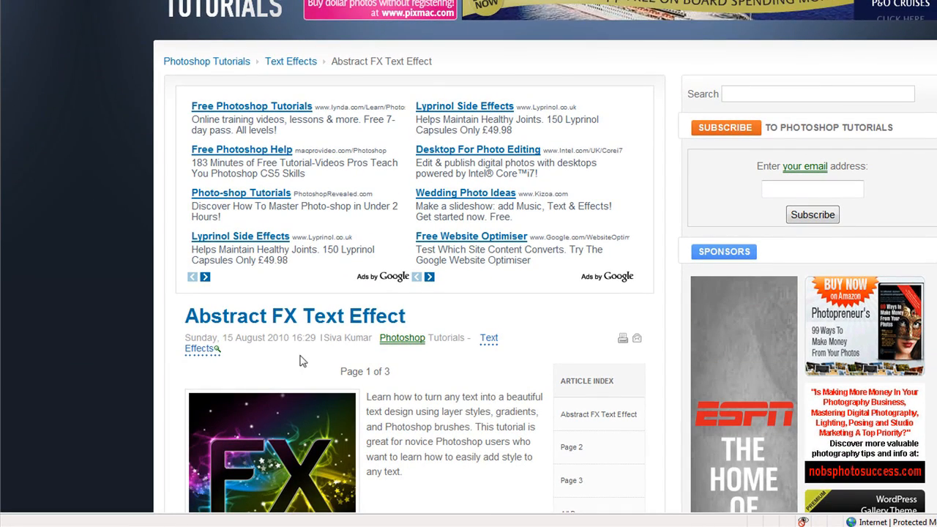
Select the byline before scrolling down to Step 1 - Create a new Document.
{"action": "triple_click", "coordinate": [323, 337]}
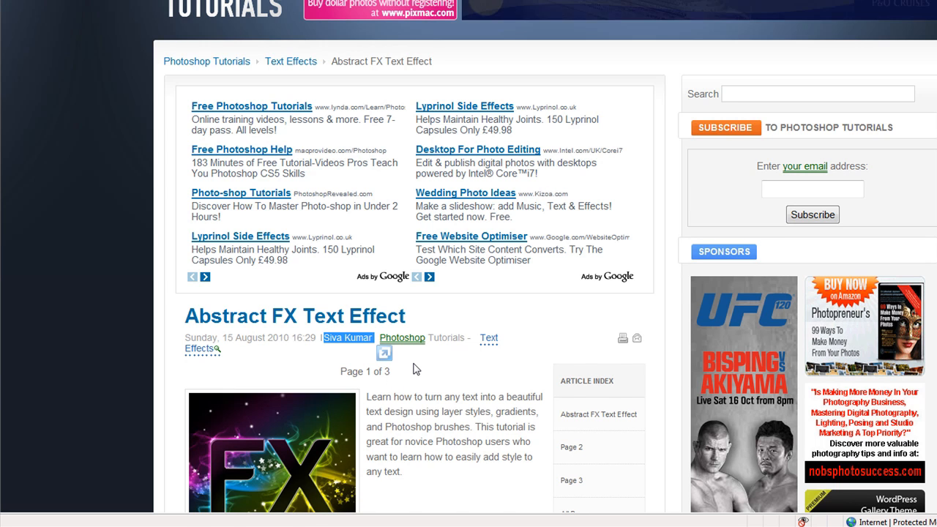
{"action": "scroll", "coordinate": [415, 369], "scroll_direction": "down", "scroll_amount": 2}
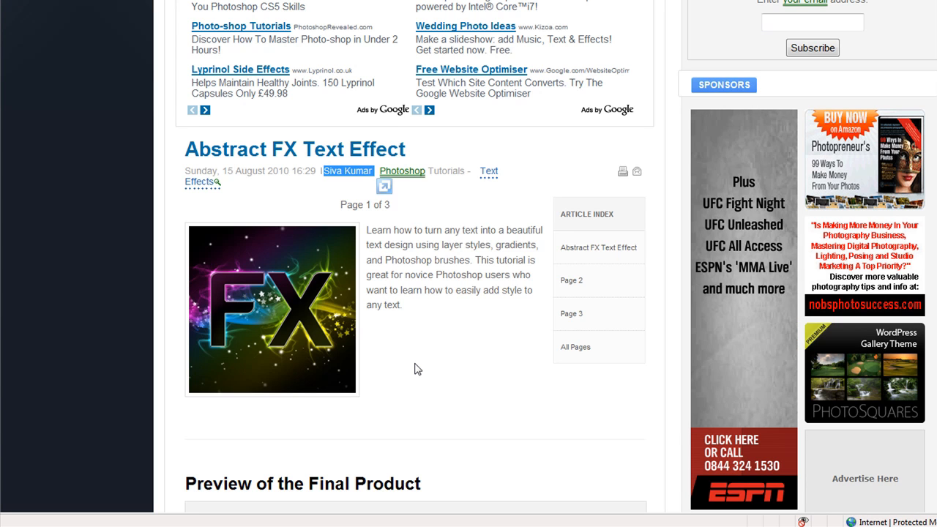
{"action": "scroll", "coordinate": [414, 333], "scroll_direction": "down", "scroll_amount": 3}
{"action": "scroll", "coordinate": [442, 298], "scroll_direction": "down", "scroll_amount": 2}
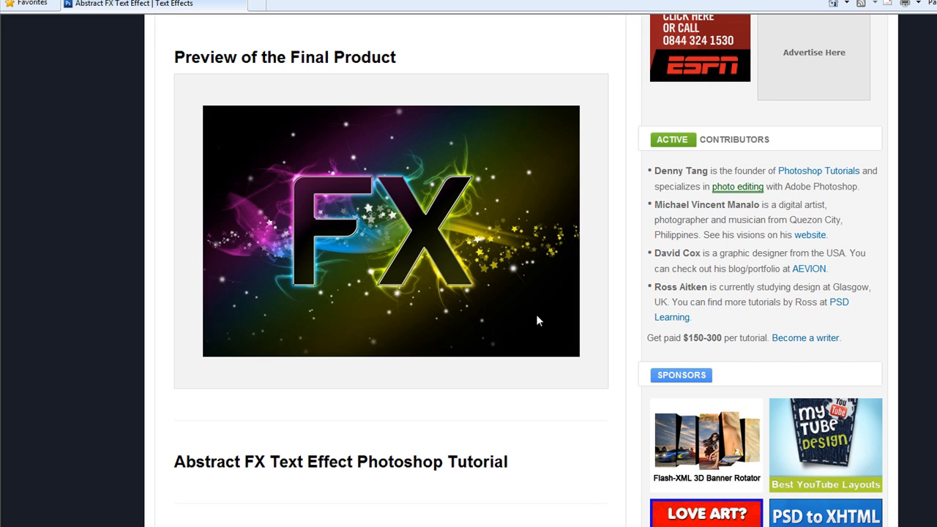
{"action": "scroll", "coordinate": [539, 318], "scroll_direction": "down", "scroll_amount": 5}
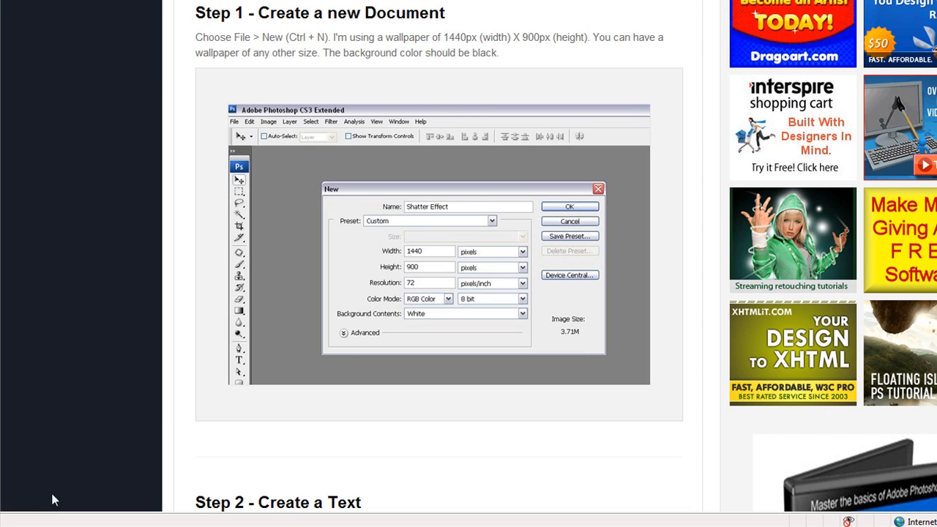
Launch Adobe Photoshop CS4 from the Start menu.
{"action": "key", "text": "super"}
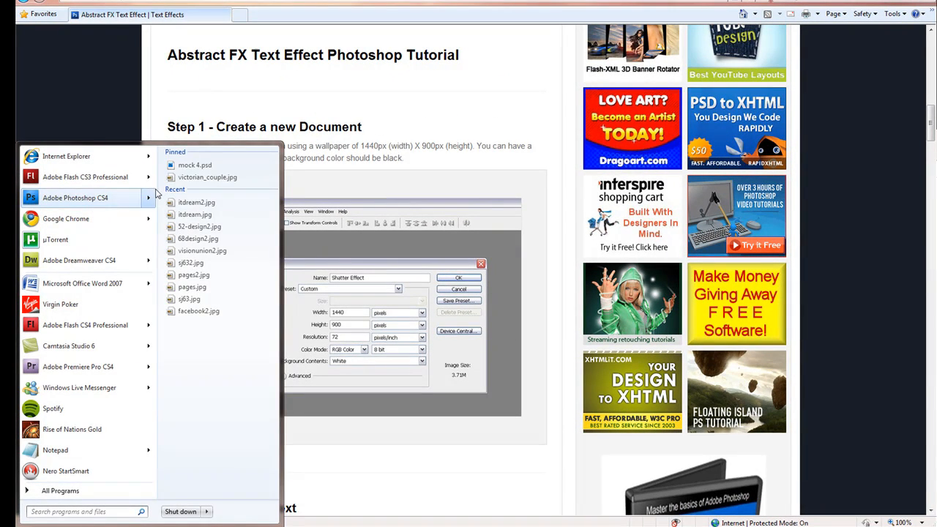
{"action": "left_click", "coordinate": [114, 198]}
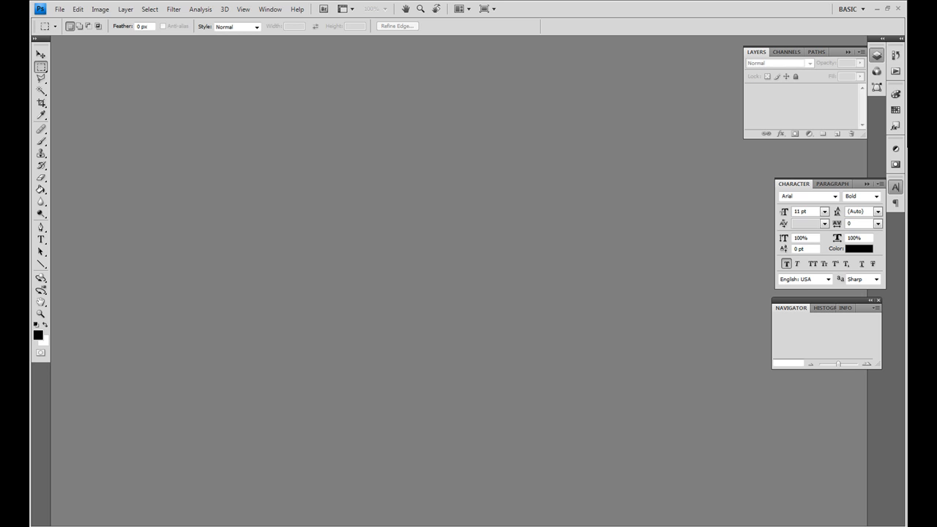
Create a new document 1440 pixels wide by 900 pixels high.
{"action": "left_click", "coordinate": [62, 9]}
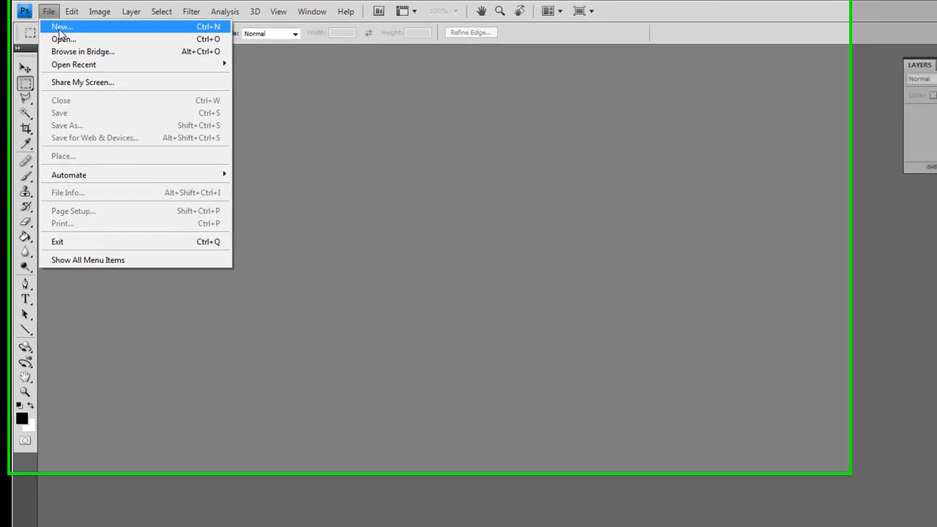
{"action": "left_click", "coordinate": [61, 29]}
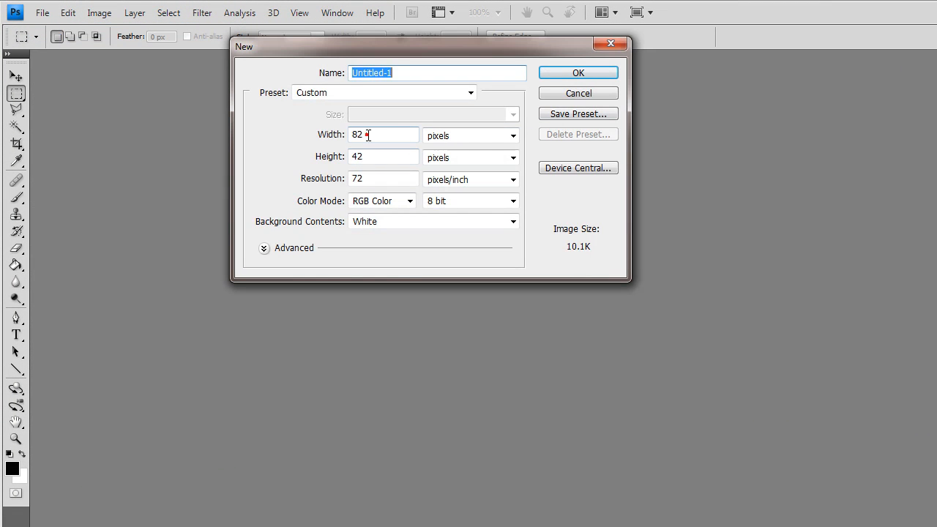
{"action": "double_click", "coordinate": [368, 134]}
{"action": "type", "text": "14"}
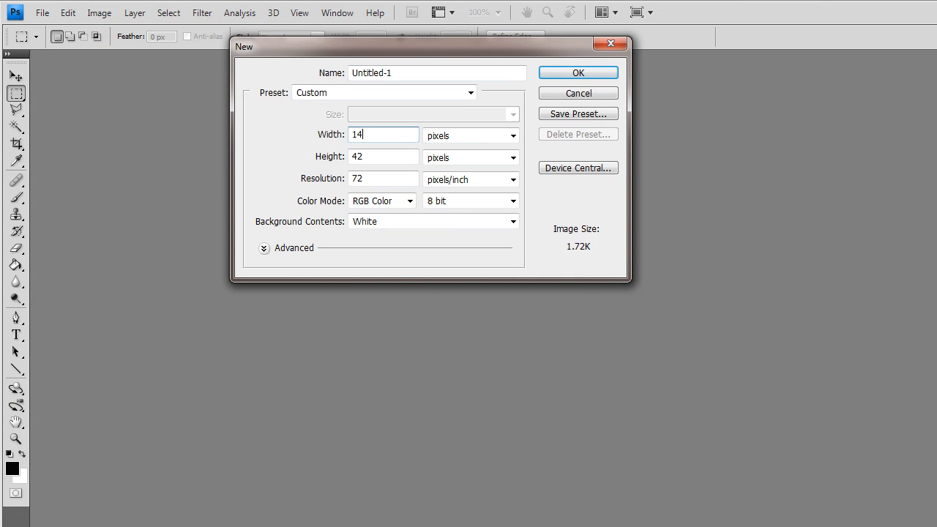
{"action": "type", "text": "40"}
{"action": "double_click", "coordinate": [385, 154]}
{"action": "type", "text": "900"}
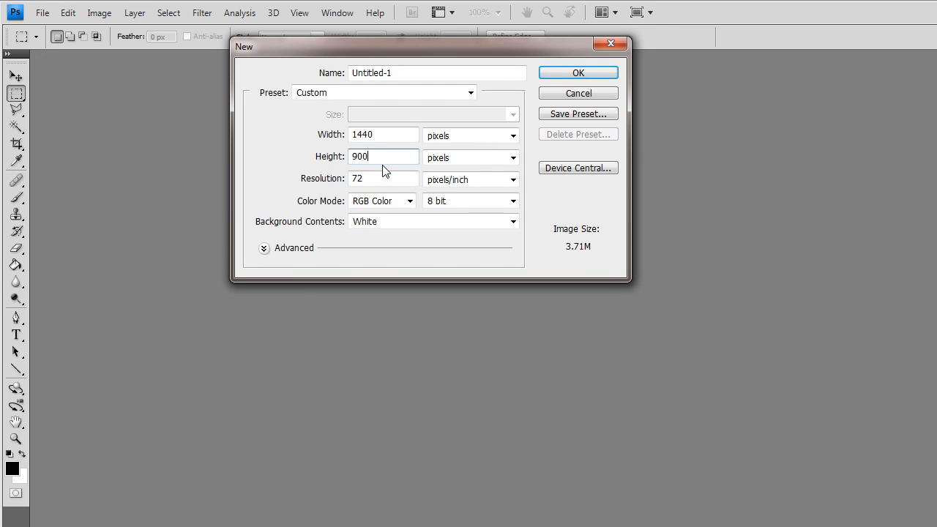
{"action": "left_click", "coordinate": [602, 74]}
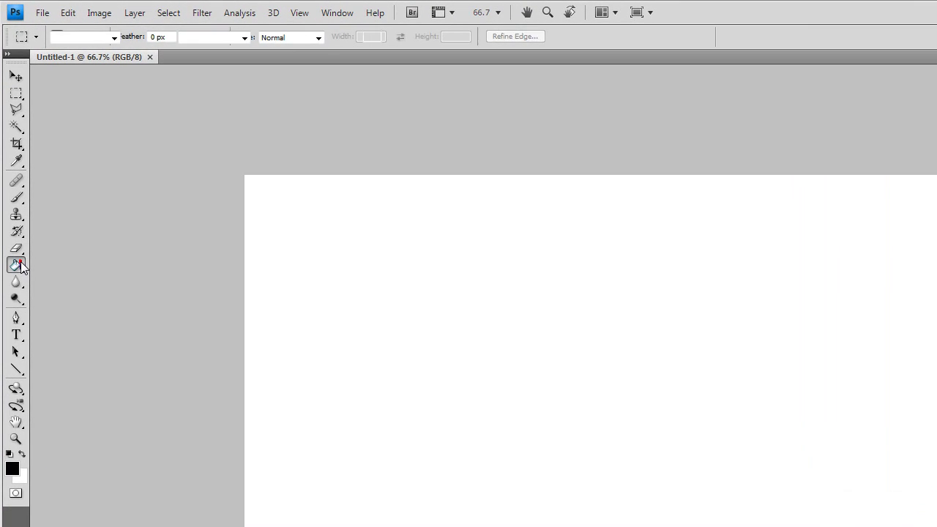
Fill the white canvas solid black with the Paint Bucket.
{"action": "left_click", "coordinate": [16, 265]}
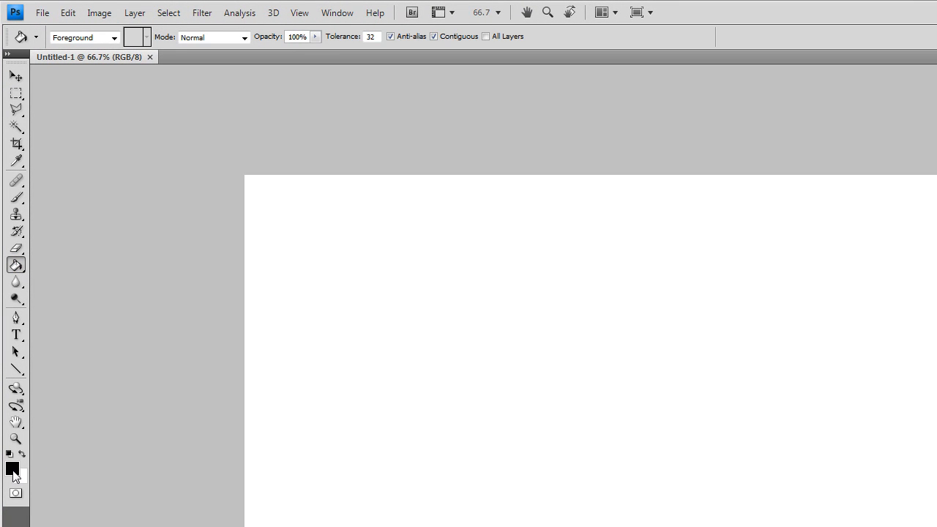
{"action": "left_click", "coordinate": [391, 263]}
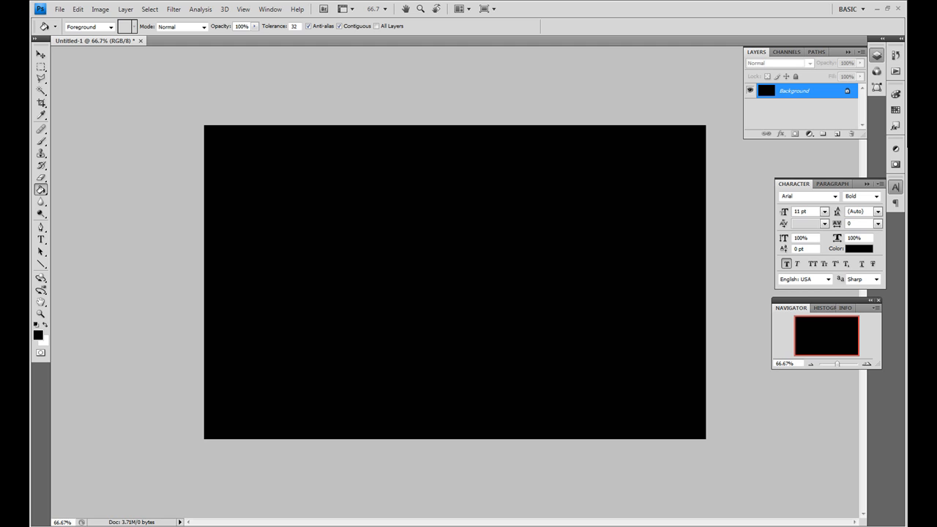
Maximize the tutorial browser to read Step 2, then shrink it to reveal the canvas.
{"action": "left_click_drag", "start_coordinate": [532, 81], "coordinate": [567, 95]}
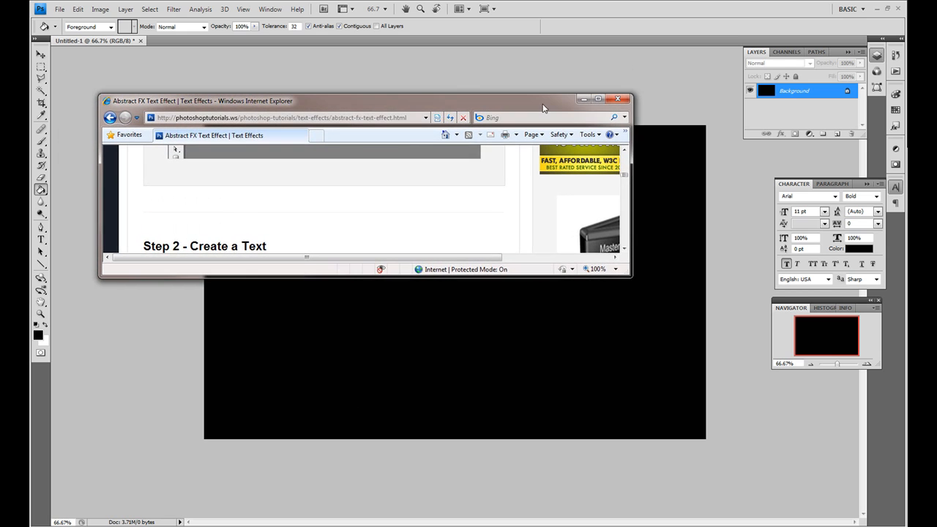
{"action": "double_click", "coordinate": [598, 99]}
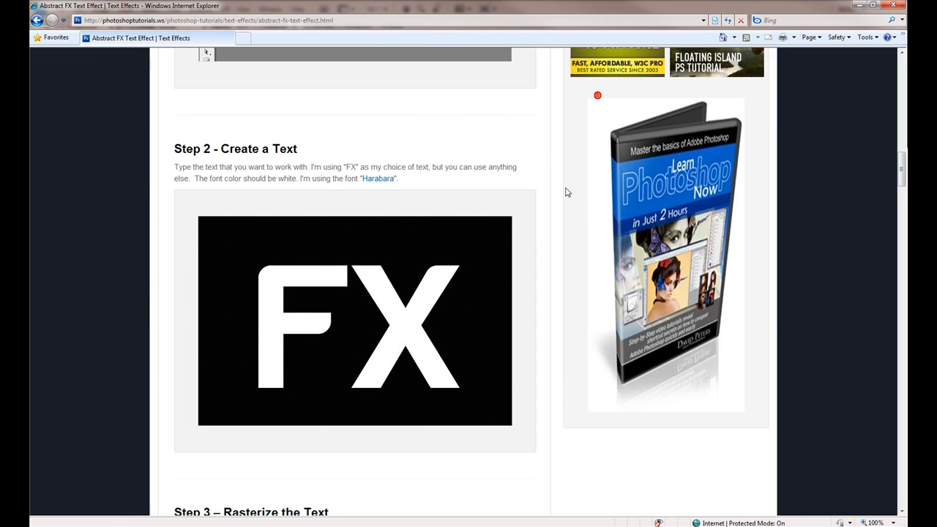
{"action": "scroll", "coordinate": [565, 191], "scroll_direction": "down", "scroll_amount": 1}
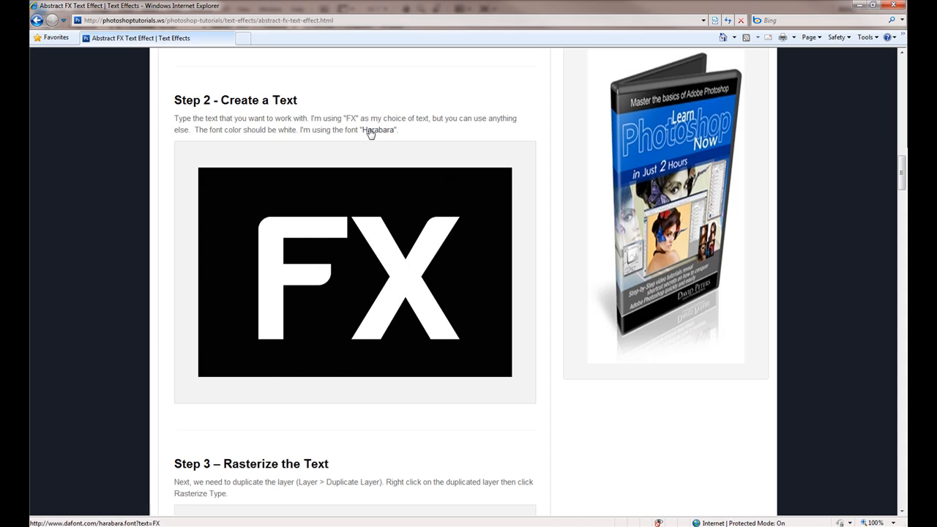
{"action": "left_click", "coordinate": [875, 5]}
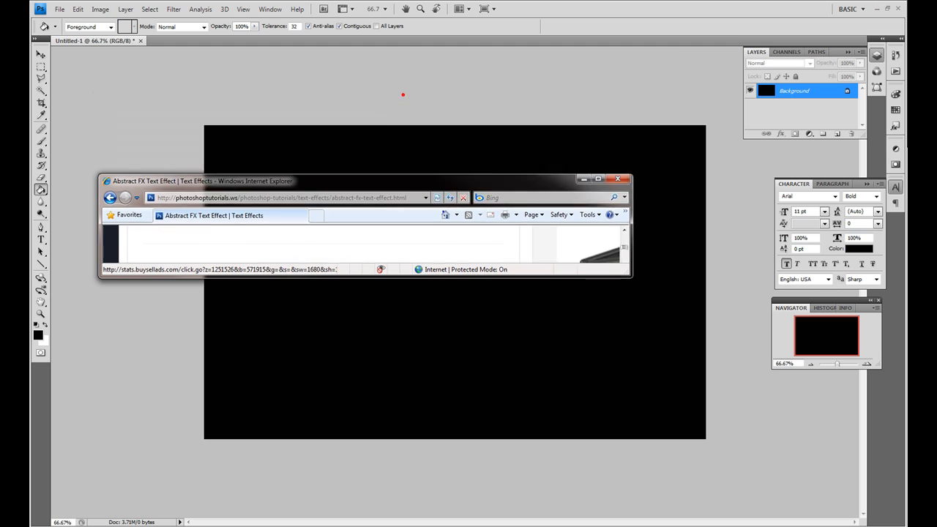
{"action": "mouse_move", "coordinate": [402, 90]}
{"action": "left_mouse_down"}
{"action": "mouse_move", "coordinate": [402, 227]}
{"action": "mouse_move", "coordinate": [325, 121]}
{"action": "left_mouse_up"}
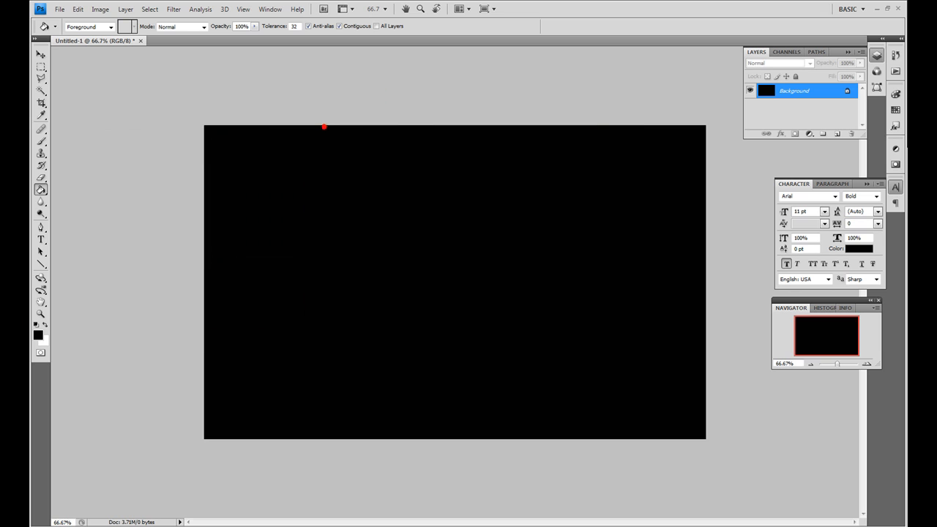
Start a text insertion point on the canvas and set the type size to 350 pt.
{"action": "key", "text": "alt+Tab"}
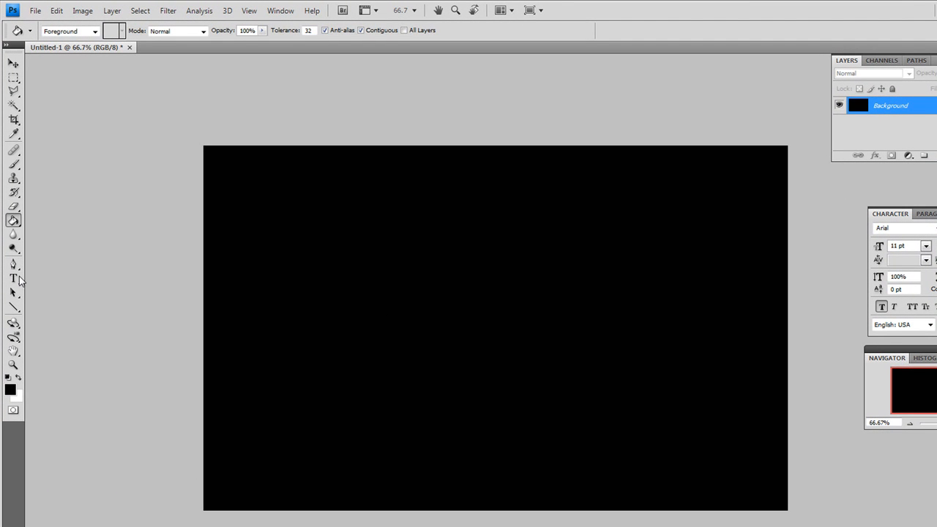
{"action": "left_click", "coordinate": [15, 278]}
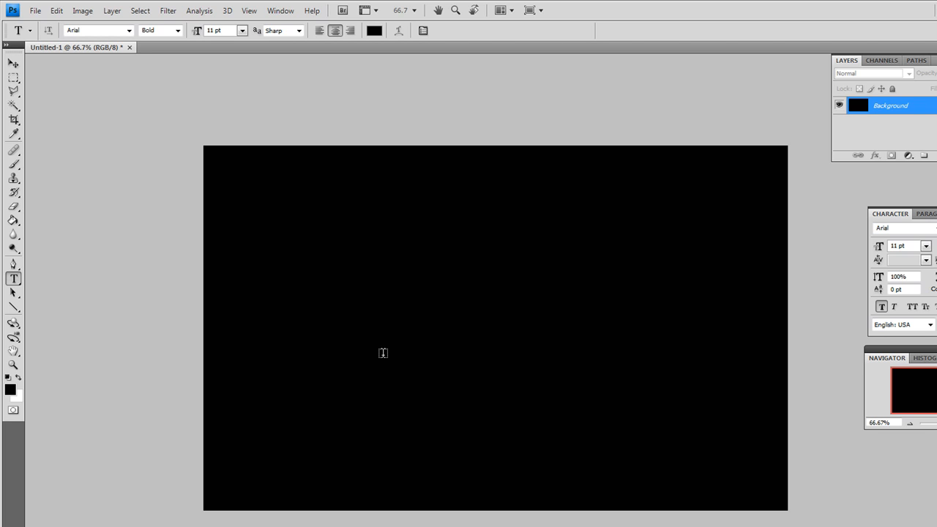
{"action": "left_click", "coordinate": [383, 353]}
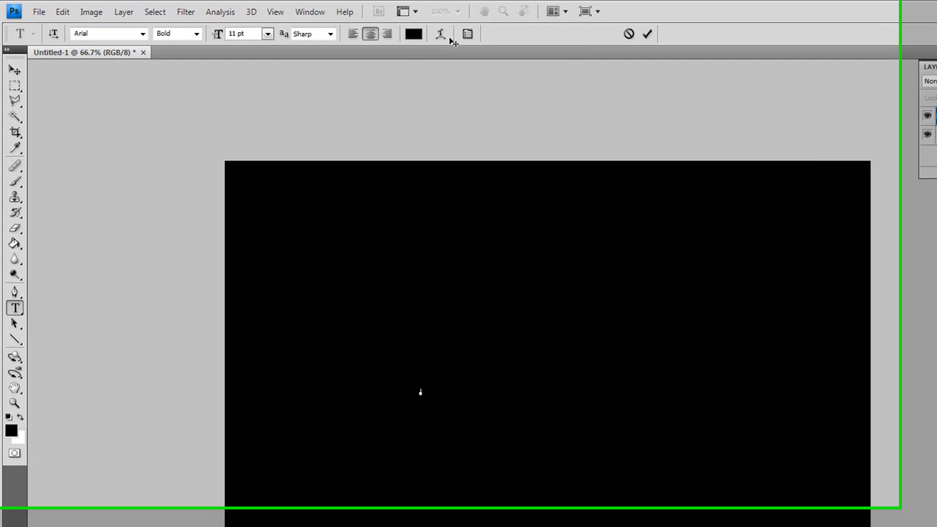
{"action": "left_click", "coordinate": [267, 34]}
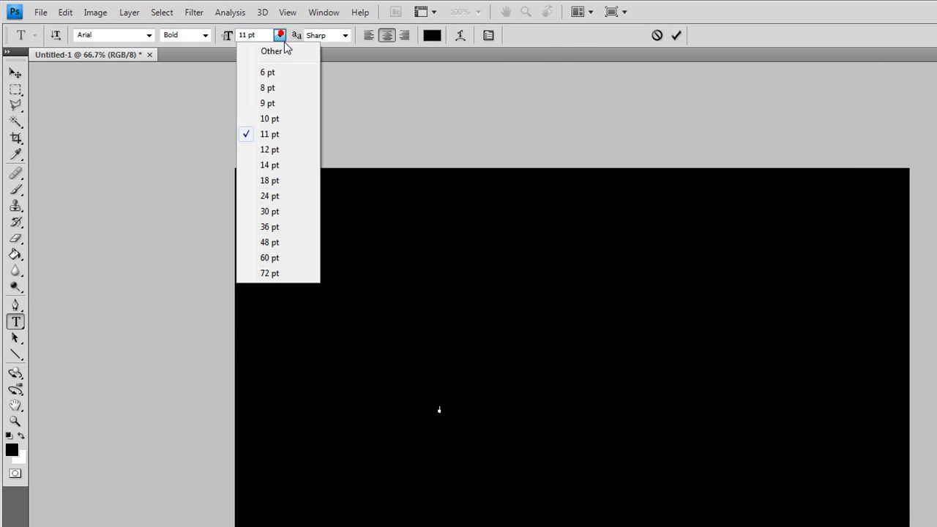
{"action": "left_click", "coordinate": [269, 273]}
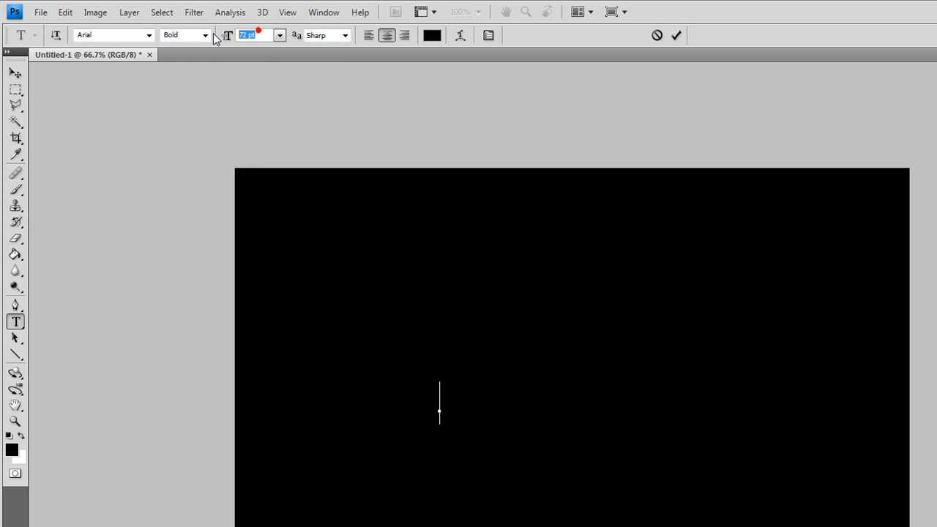
{"action": "type", "text": "300"}
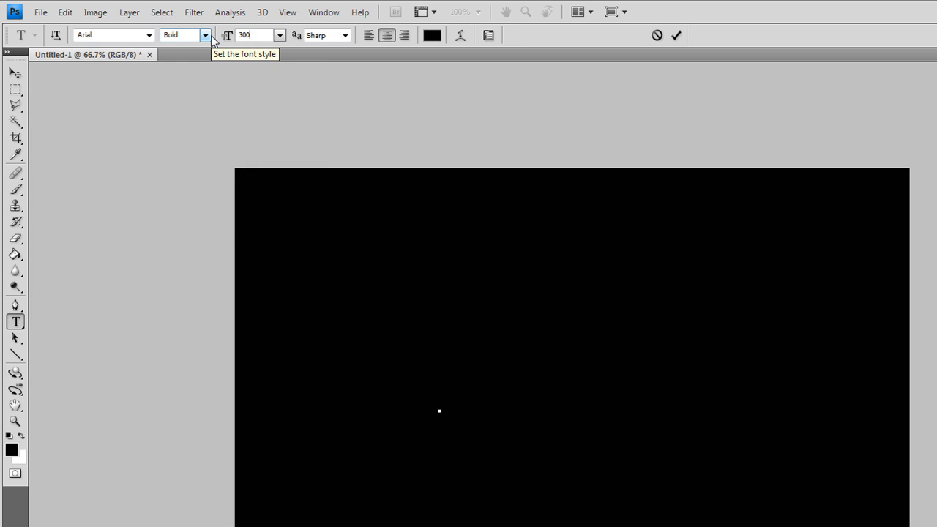
{"action": "key", "text": "Return"}
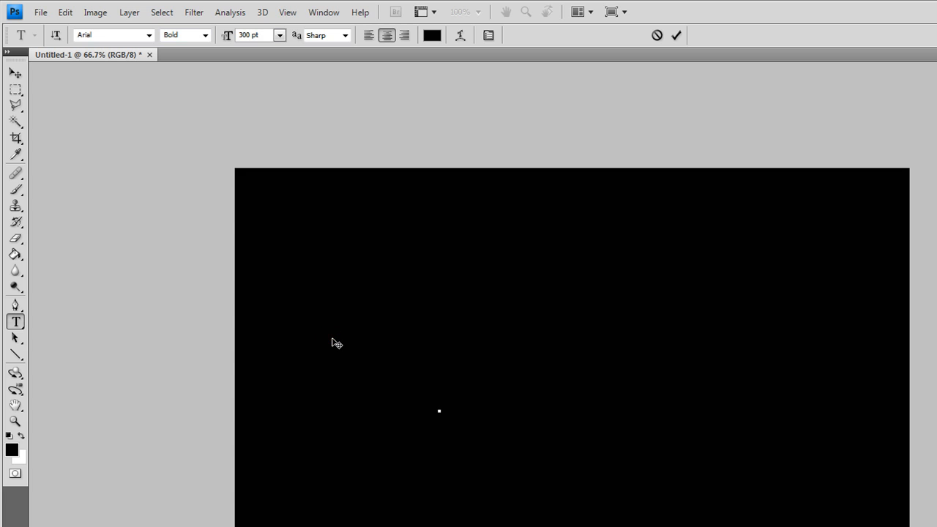
{"action": "left_click", "coordinate": [256, 38]}
{"action": "type", "text": "350"}
{"action": "key", "text": "Return"}
Choose white (#ffffff) as the text colour in the colour picker.
{"action": "left_click", "coordinate": [432, 35]}
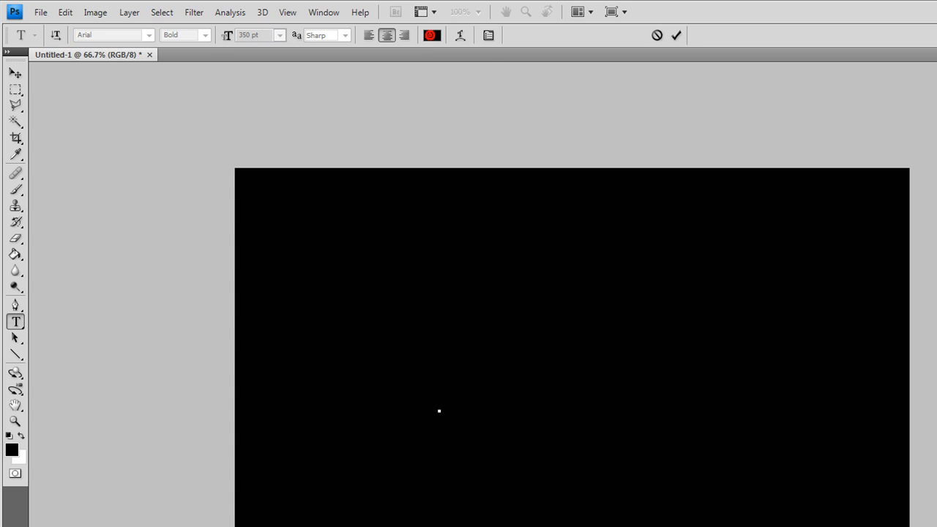
{"action": "left_click_drag", "start_coordinate": [168, 260], "coordinate": [471, 243]}
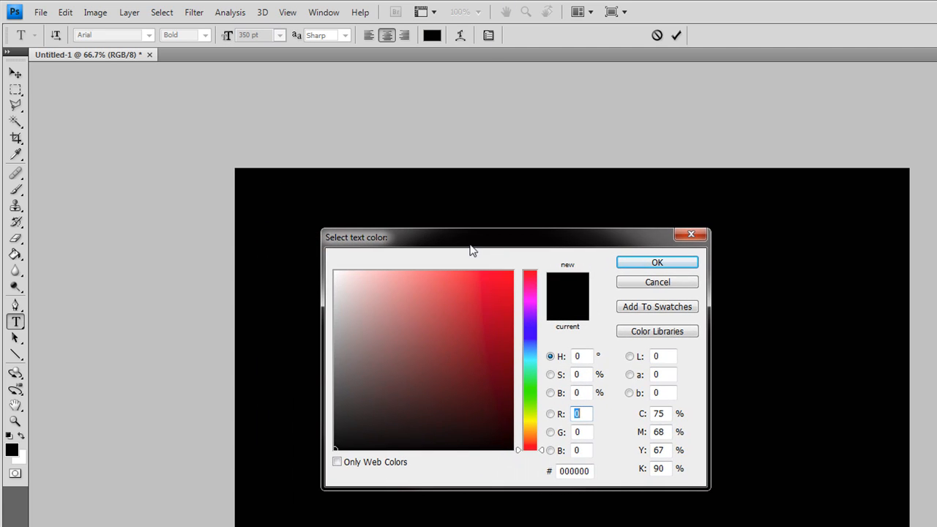
{"action": "left_click_drag", "start_coordinate": [393, 330], "coordinate": [309, 237]}
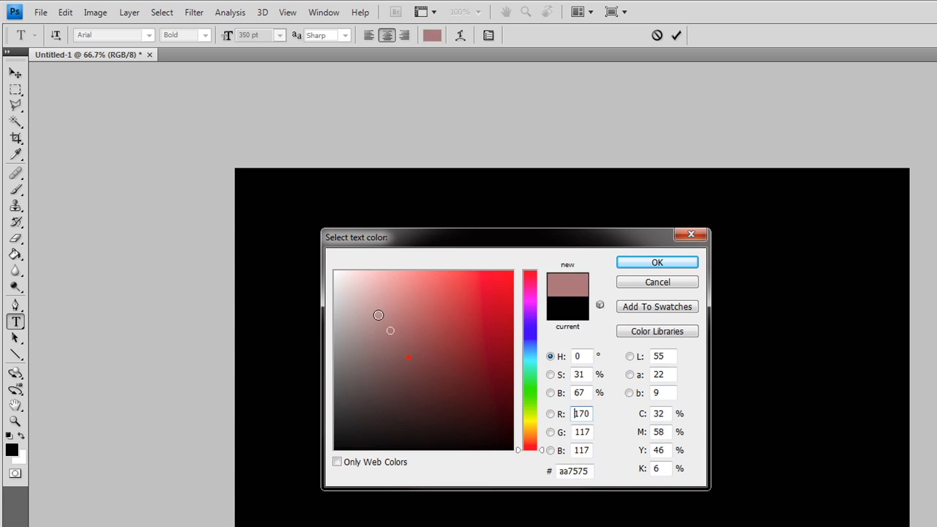
{"action": "left_click", "coordinate": [681, 262]}
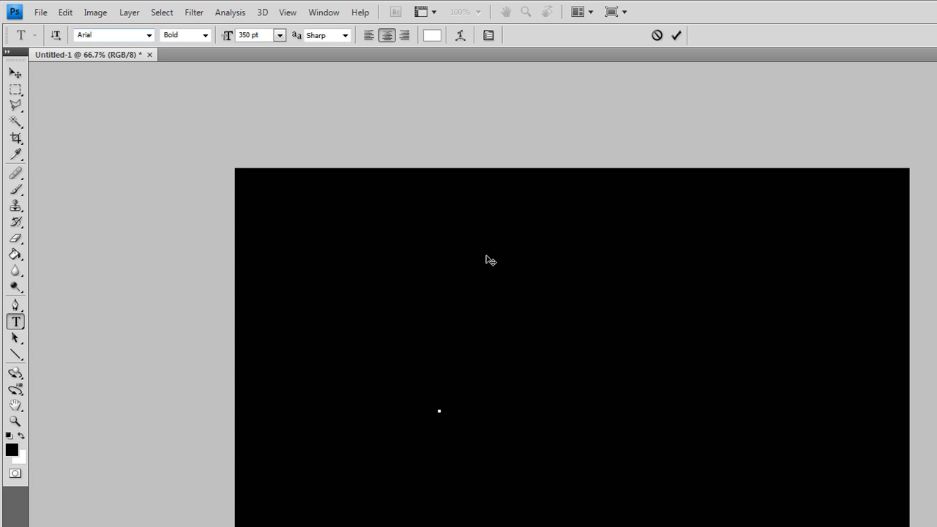
{"action": "type", "text": "F"}
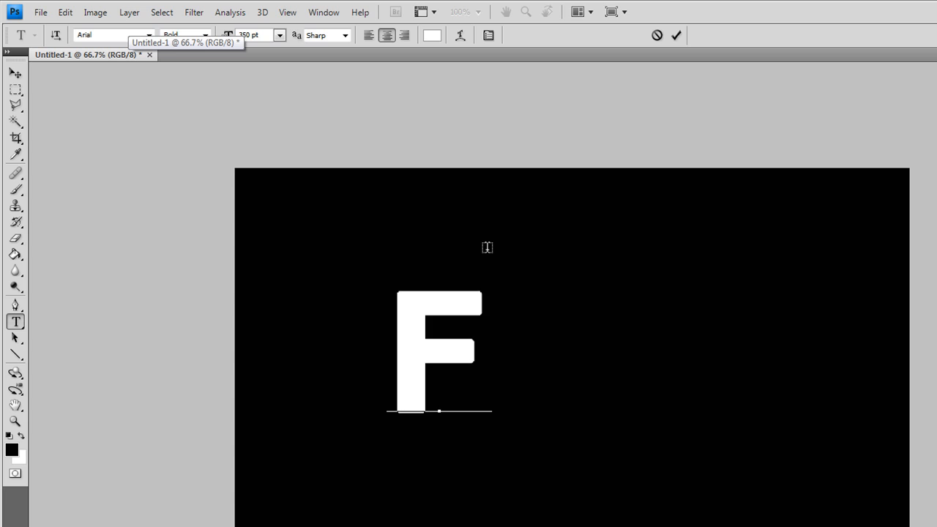
{"action": "type", "text": "X"}
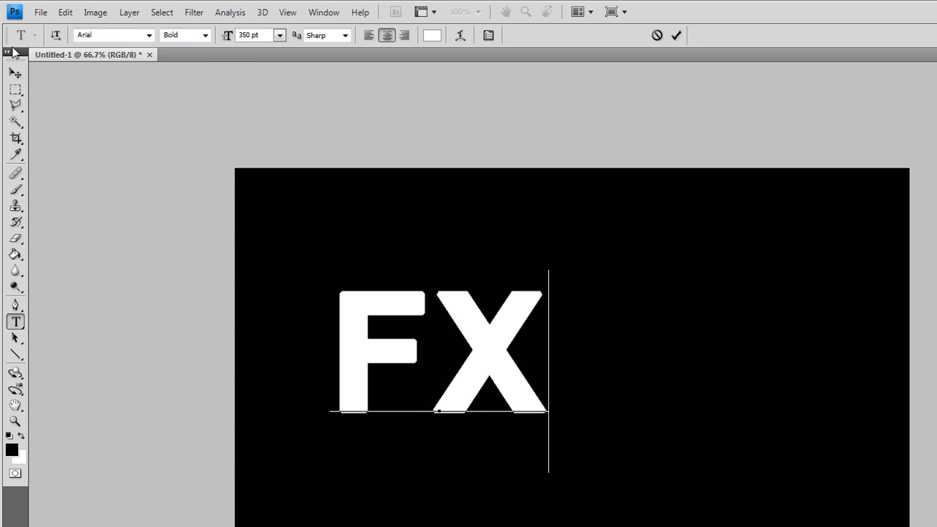
Commit the FX text, centre it on the canvas and enlarge it to 400 pt.
{"action": "left_click", "coordinate": [15, 73]}
{"action": "left_click_drag", "start_coordinate": [491, 366], "coordinate": [606, 351]}
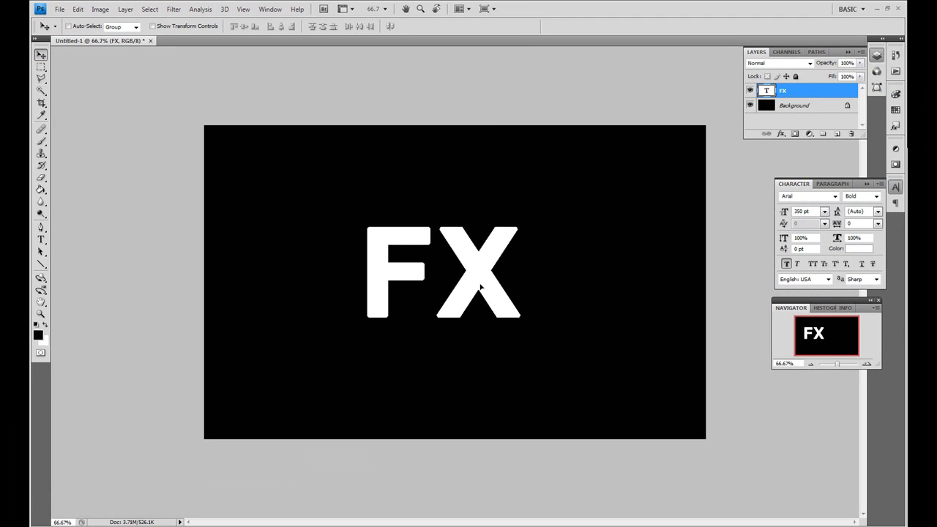
{"action": "left_click_drag", "start_coordinate": [481, 287], "coordinate": [481, 289]}
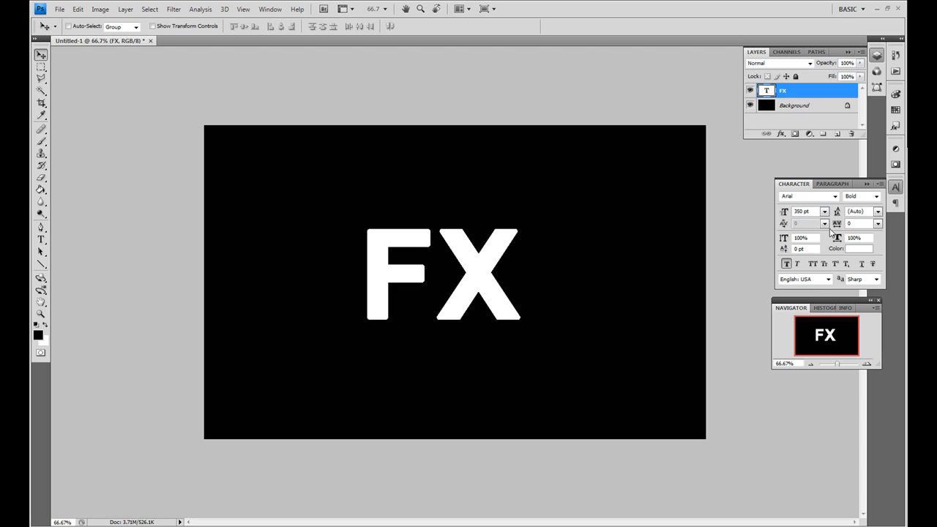
{"action": "double_click", "coordinate": [766, 90]}
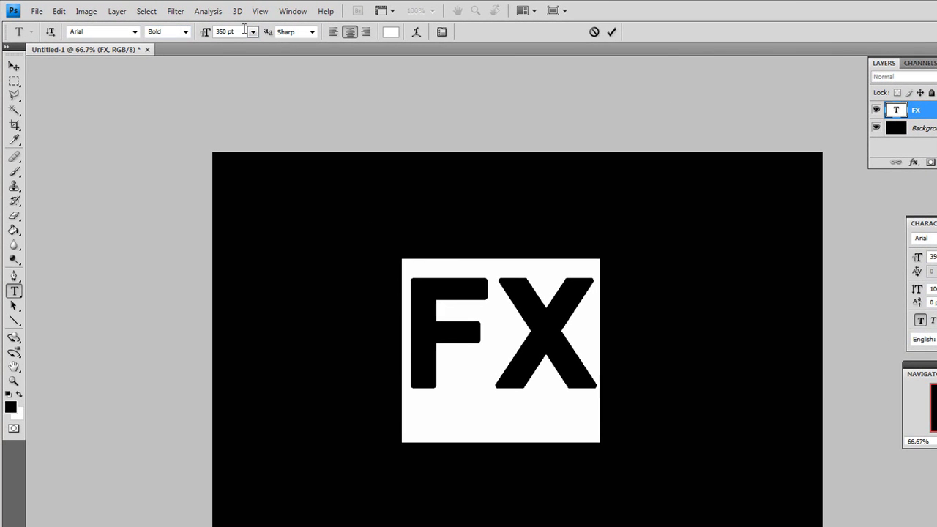
{"action": "left_click", "coordinate": [228, 27]}
{"action": "type", "text": "400"}
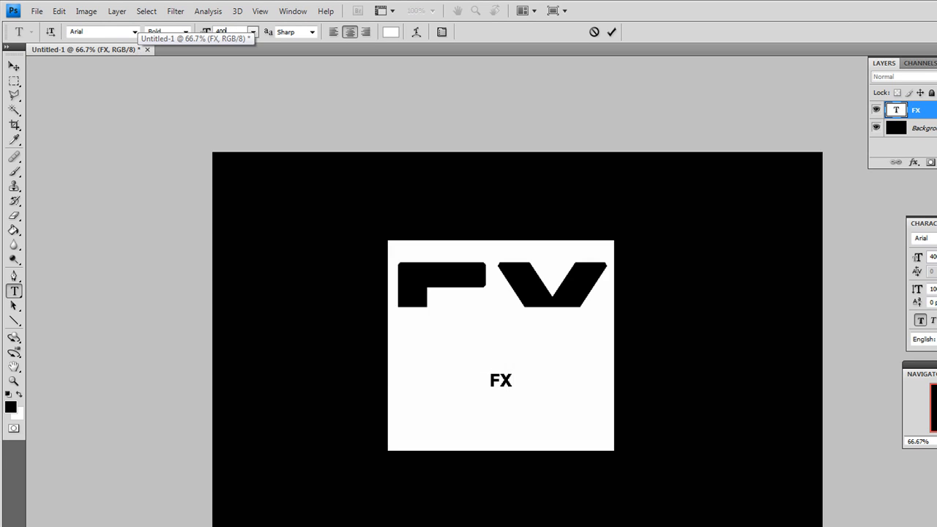
{"action": "left_click", "coordinate": [13, 66]}
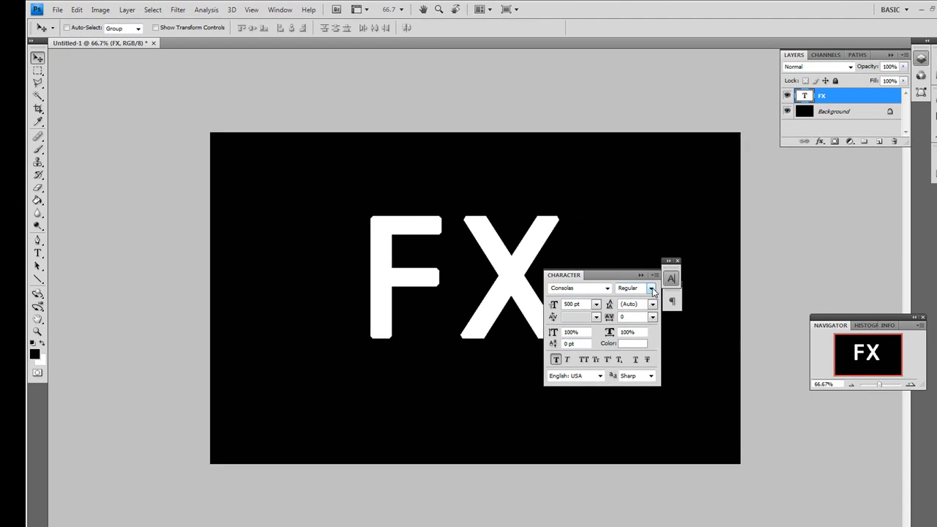
Set the FX text style to Bold in the Character panel and move the panel aside.
{"action": "left_click", "coordinate": [621, 272]}
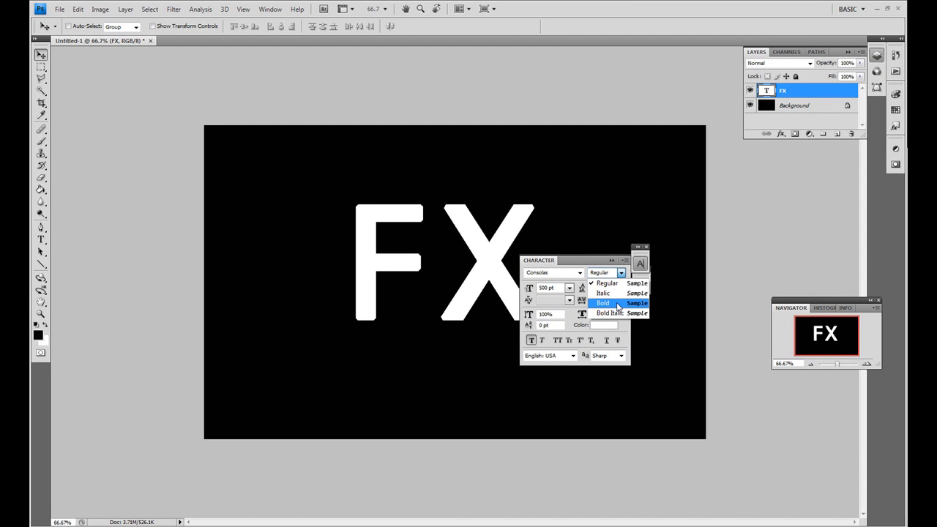
{"action": "left_click", "coordinate": [618, 303]}
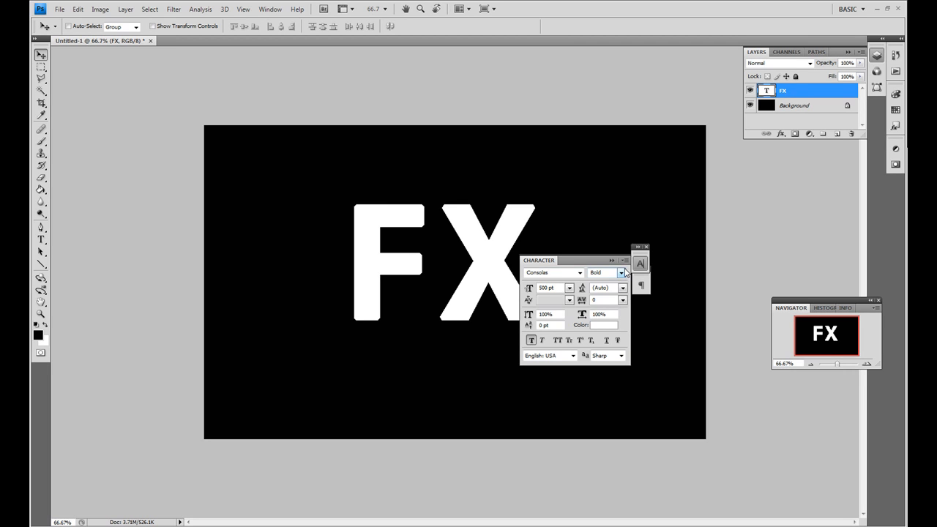
{"action": "mouse_move", "coordinate": [601, 260]}
{"action": "left_mouse_down"}
{"action": "mouse_move", "coordinate": [839, 149]}
{"action": "mouse_move", "coordinate": [855, 182]}
{"action": "left_mouse_up"}
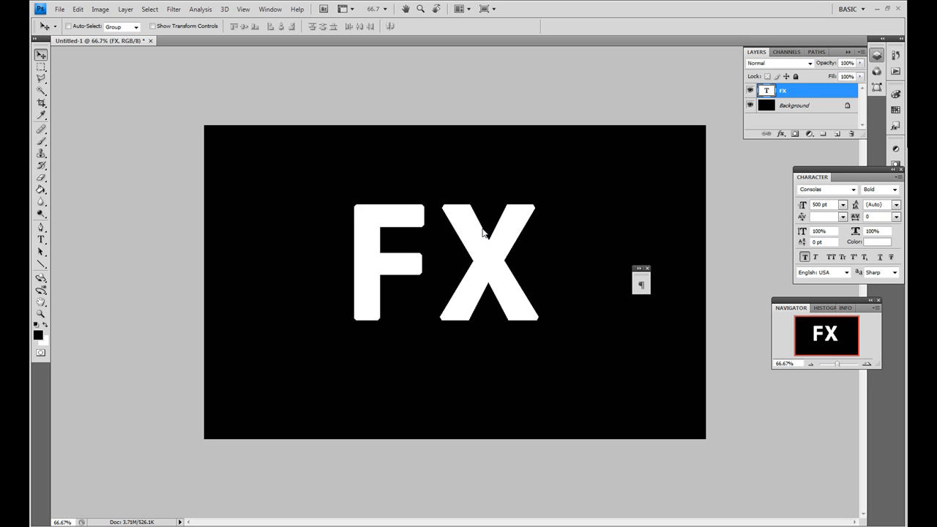
Rasterize the FX type layer and resize the letters with Free Transform (Ctrl+T).
{"action": "left_click", "coordinate": [823, 91]}
{"action": "right_click", "coordinate": [829, 89]}
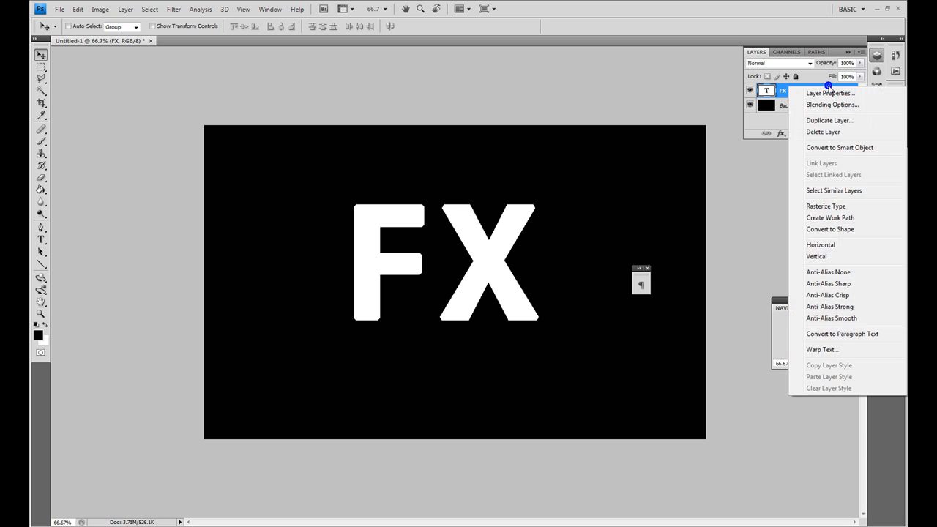
{"action": "left_click", "coordinate": [836, 209]}
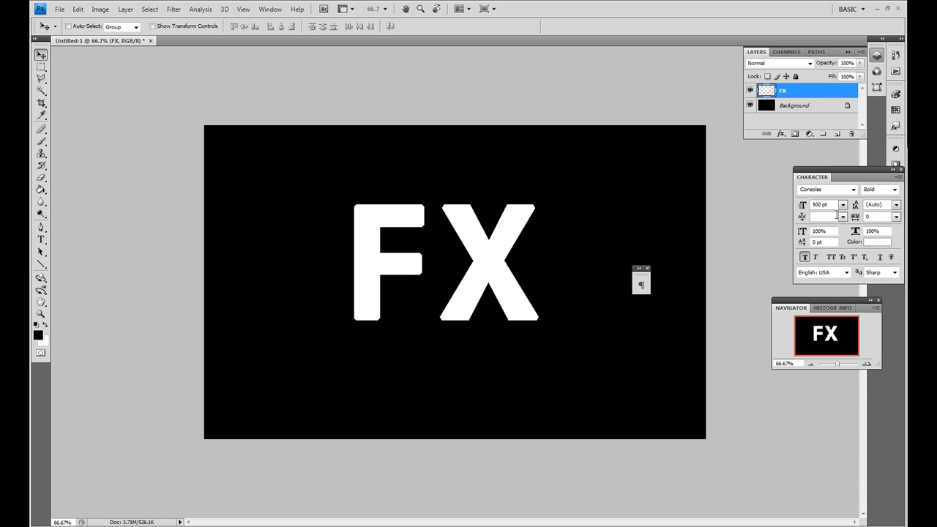
{"action": "key", "text": "ctrl+t"}
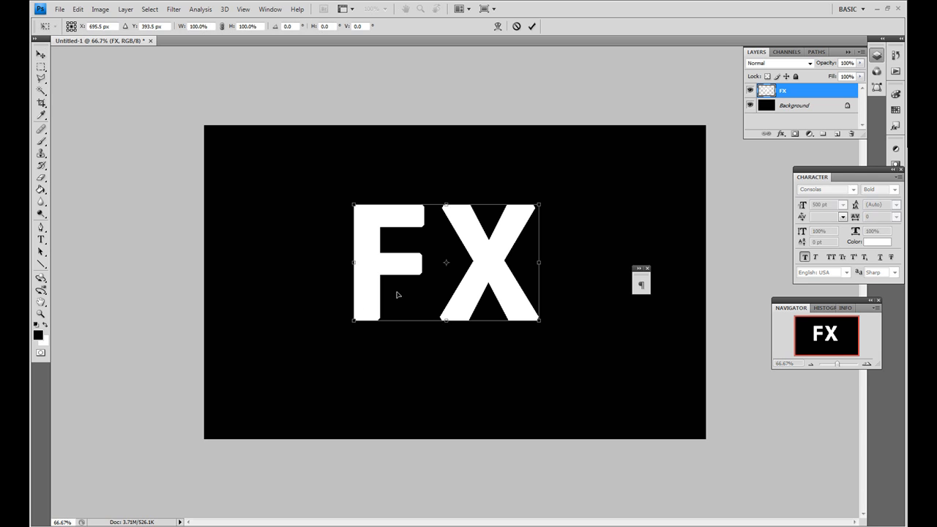
{"action": "left_click_drag", "start_coordinate": [540, 199], "coordinate": [684, 92]}
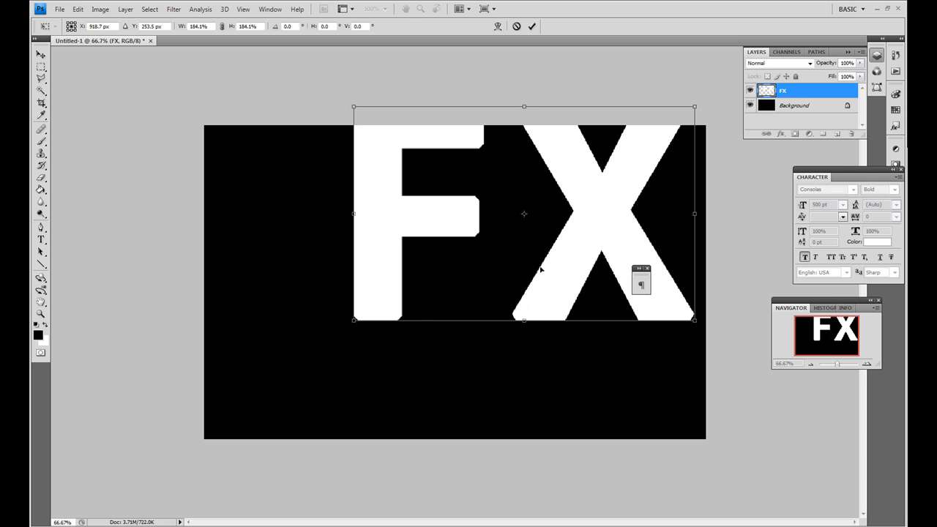
{"action": "key", "text": "Return"}
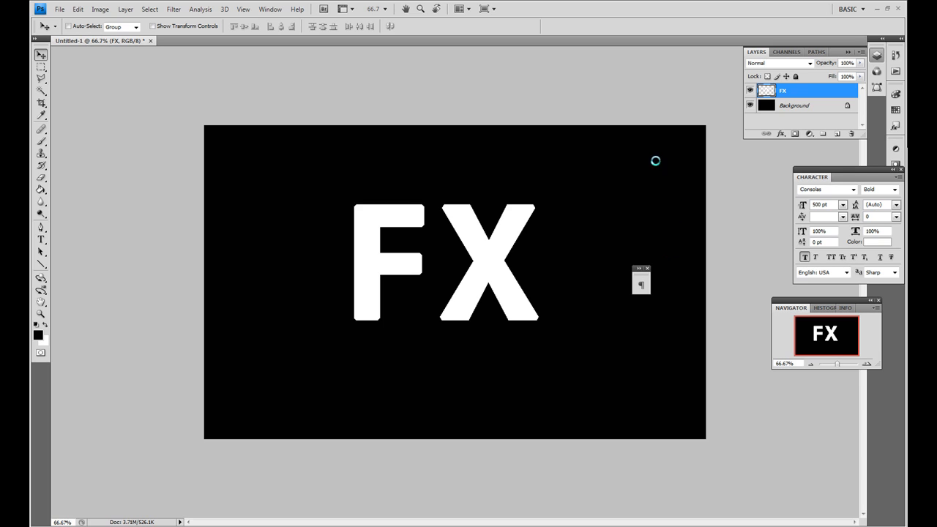
Enable the Satin effect in the FX layer's Layer Style dialog.
{"action": "left_click", "coordinate": [830, 89]}
{"action": "key", "text": "space"}
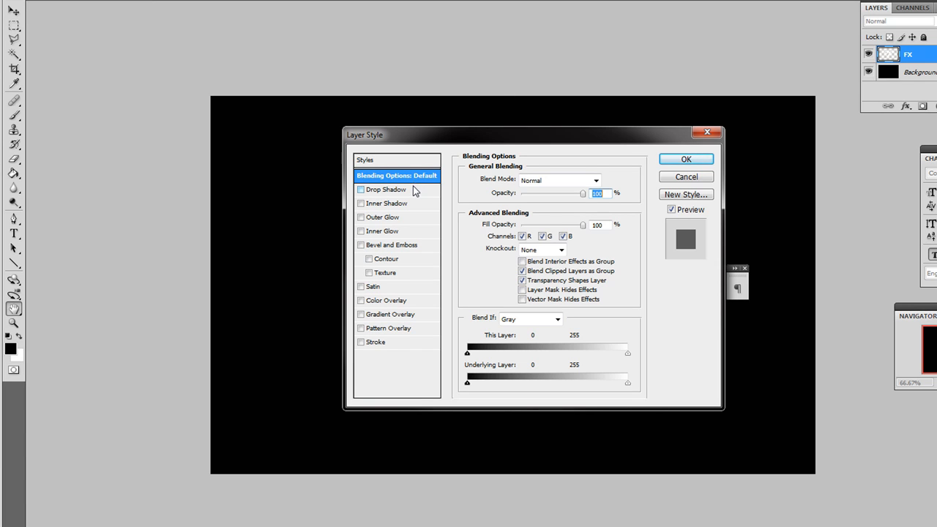
{"action": "left_click", "coordinate": [361, 287]}
Set the satin opacity to 100% and the angle to 143°.
{"action": "left_click", "coordinate": [384, 290]}
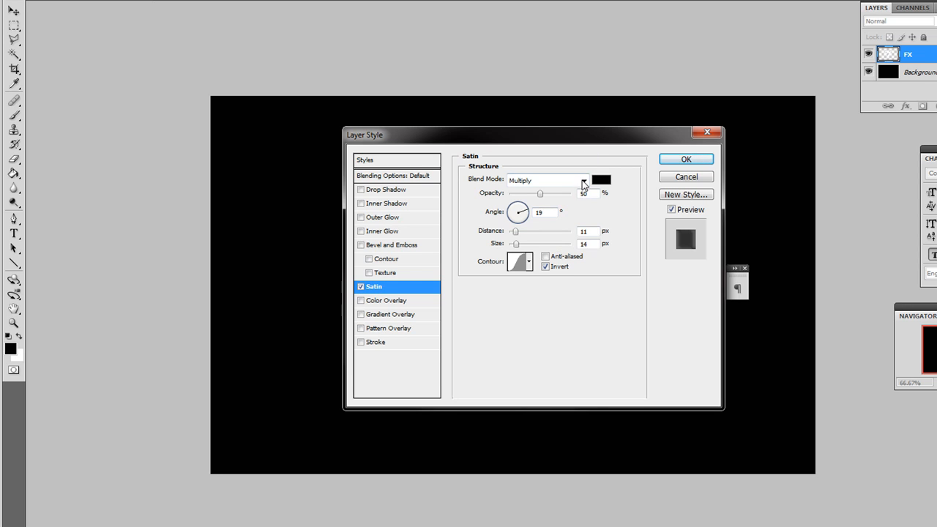
{"action": "left_click_drag", "start_coordinate": [540, 194], "coordinate": [592, 200]}
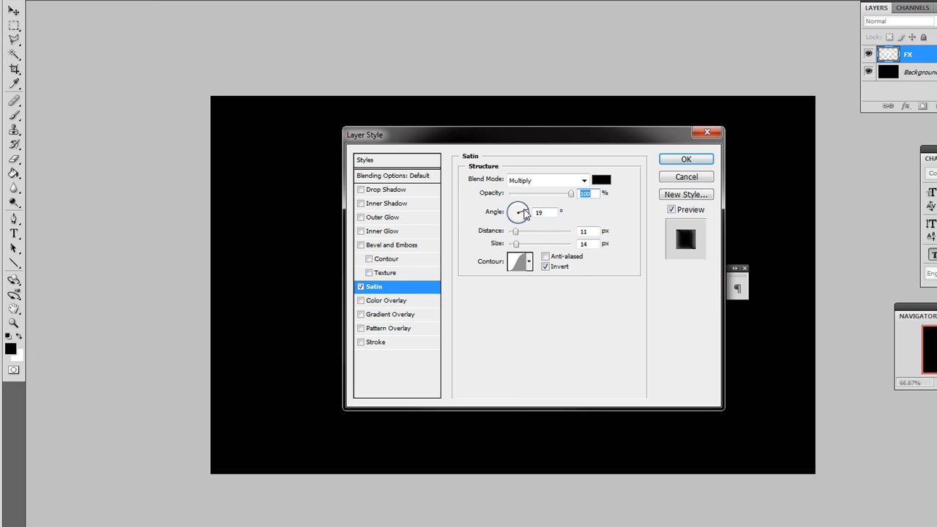
{"action": "left_click_drag", "start_coordinate": [524, 212], "coordinate": [506, 203]}
{"action": "left_click_drag", "start_coordinate": [505, 206], "coordinate": [508, 207]}
{"action": "key", "text": "Tab"}
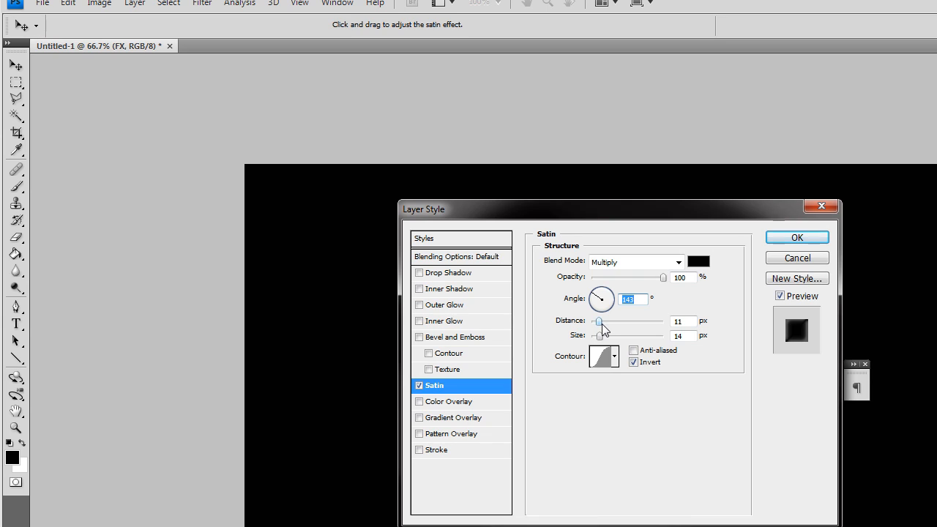
Set the satin distance to 3 px and size to 3 px, then apply the style.
{"action": "left_click_drag", "start_coordinate": [599, 321], "coordinate": [65, 353]}
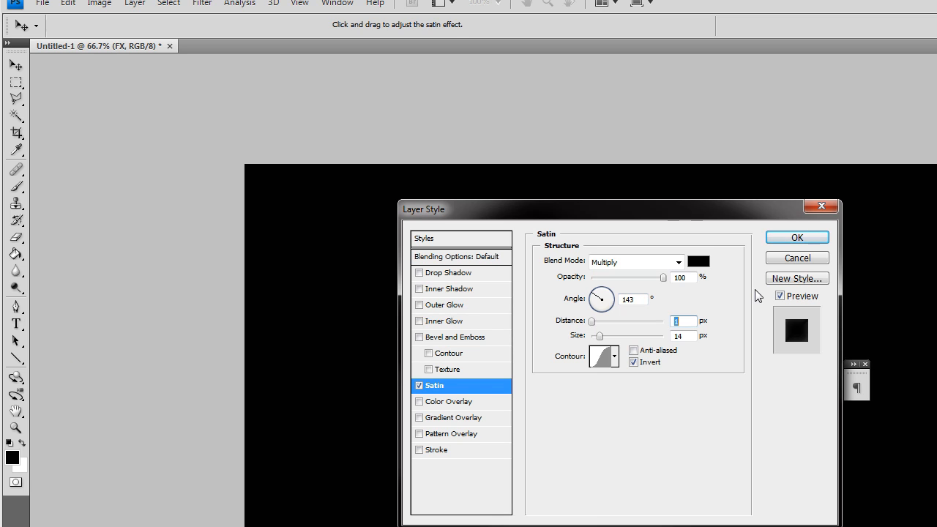
{"action": "type", "text": "3"}
{"action": "left_click", "coordinate": [688, 337]}
{"action": "key", "text": "BackSpace"}
{"action": "key", "text": "BackSpace"}
{"action": "type", "text": "3"}
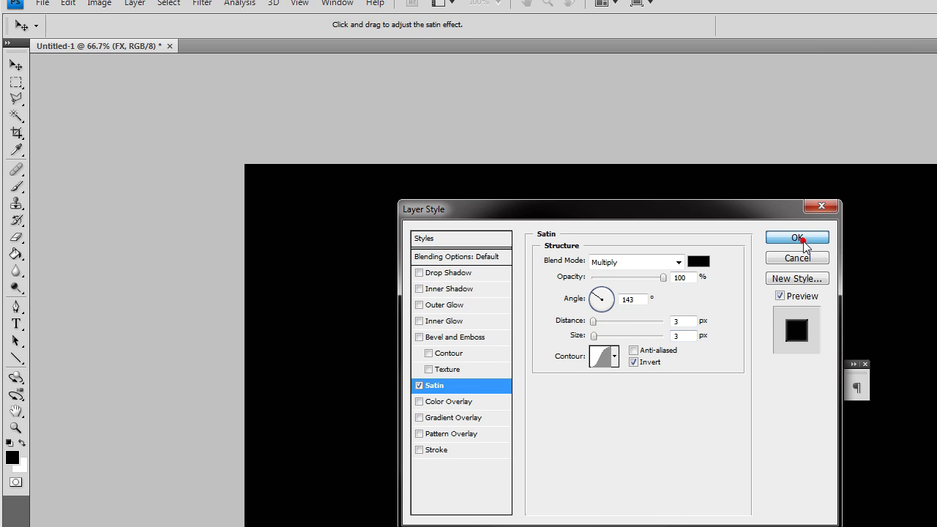
{"action": "left_click", "coordinate": [805, 242]}
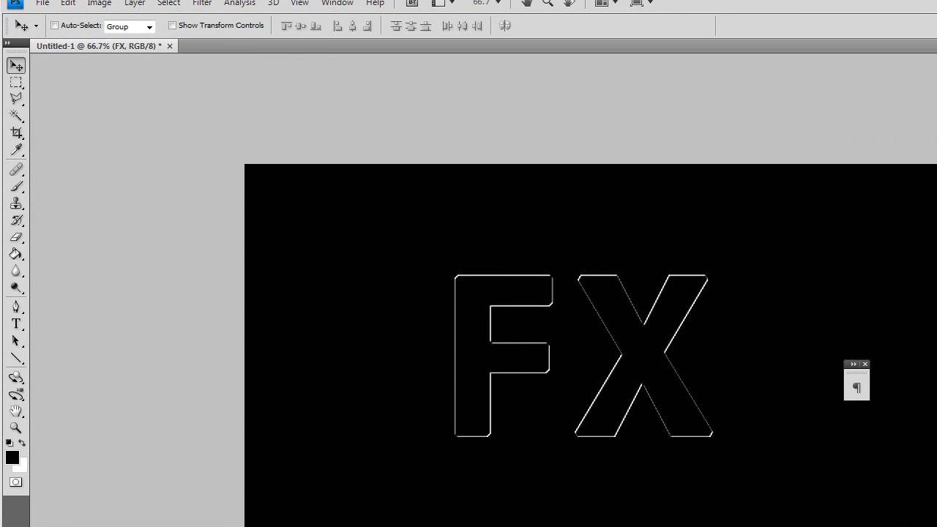
Reopen the FX layer's style and enable Bevel and Emboss alongside Satin.
{"action": "double_click", "coordinate": [846, 93]}
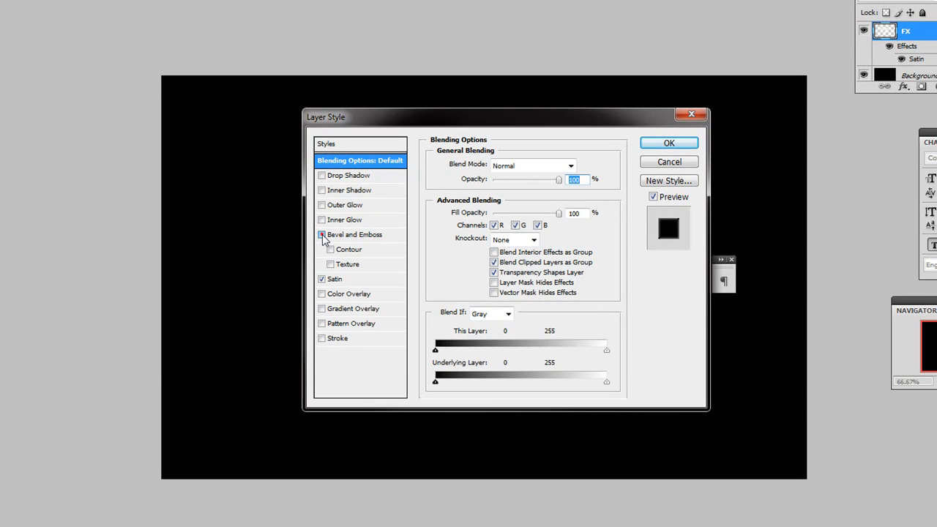
{"action": "left_click", "coordinate": [321, 235]}
Give the bevel 250 px size, 7 px soften and a 132° shading angle.
{"action": "left_click", "coordinate": [369, 236]}
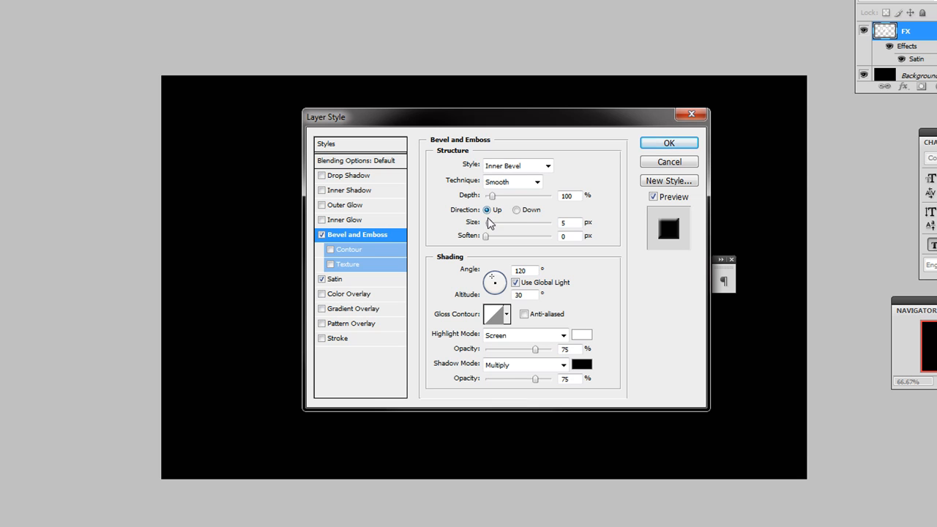
{"action": "double_click", "coordinate": [564, 222]}
{"action": "type", "text": "250"}
{"action": "left_click", "coordinate": [573, 233]}
{"action": "type", "text": "7"}
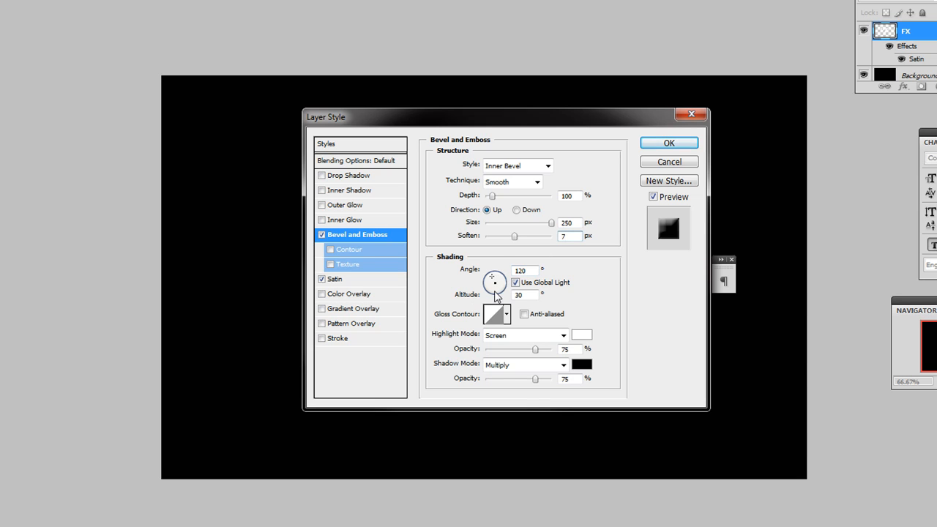
{"action": "left_click_drag", "start_coordinate": [528, 271], "coordinate": [500, 269]}
{"action": "type", "text": "132"}
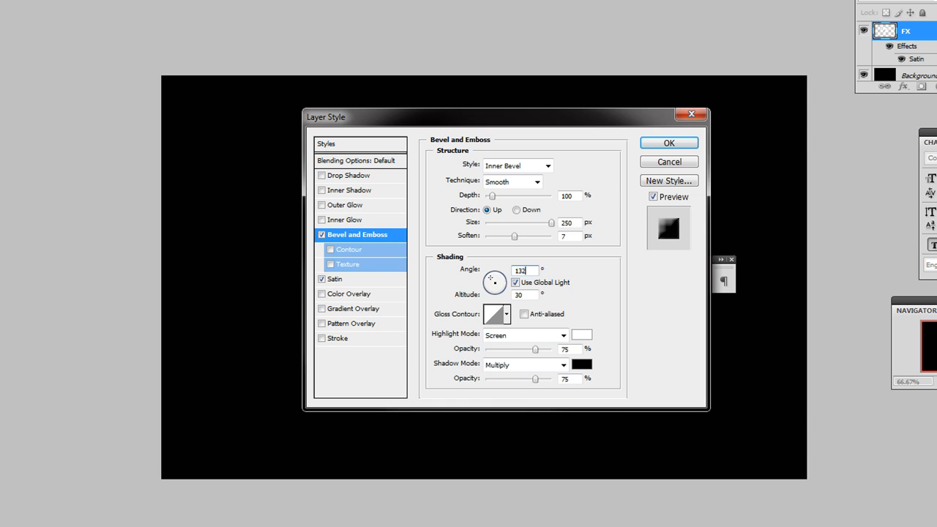
Lower the bevel altitude to 26° and set Highlight Mode to Normal.
{"action": "left_click_drag", "start_coordinate": [530, 294], "coordinate": [501, 300]}
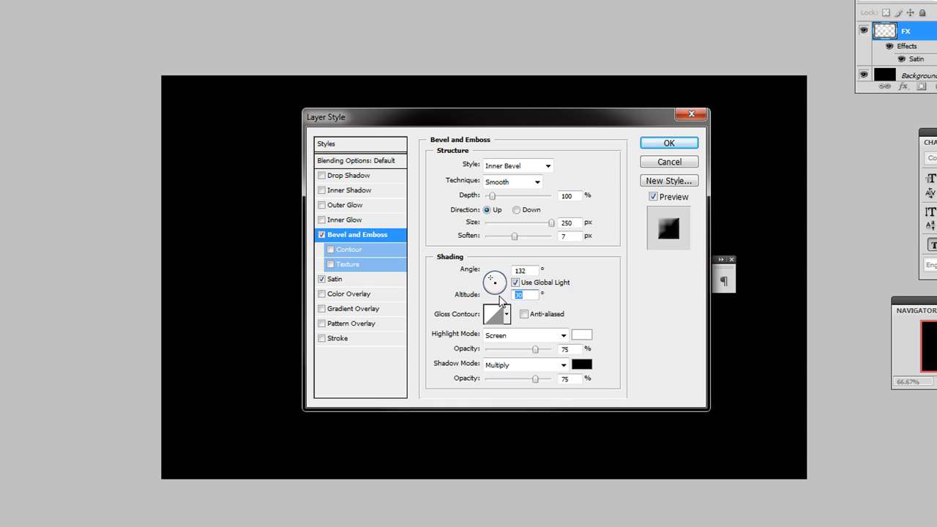
{"action": "type", "text": "26"}
{"action": "left_click", "coordinate": [563, 335]}
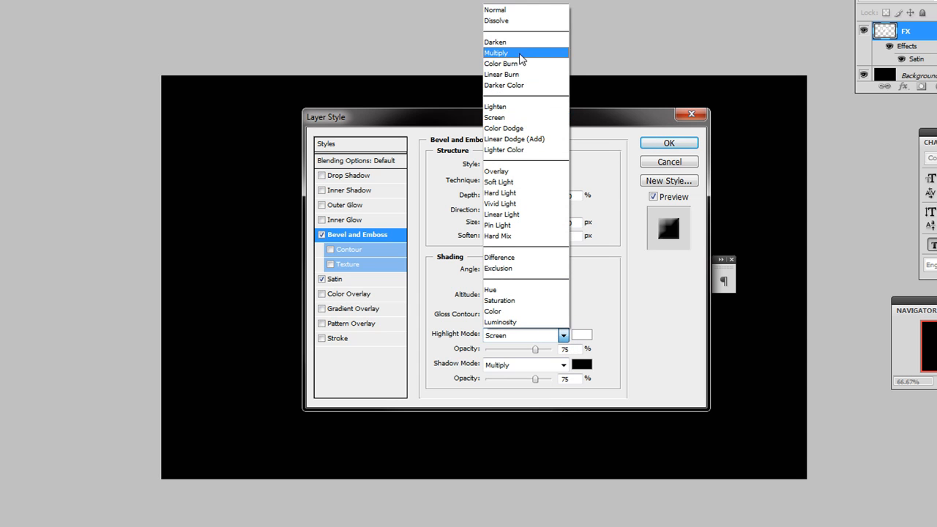
{"action": "left_click", "coordinate": [521, 12]}
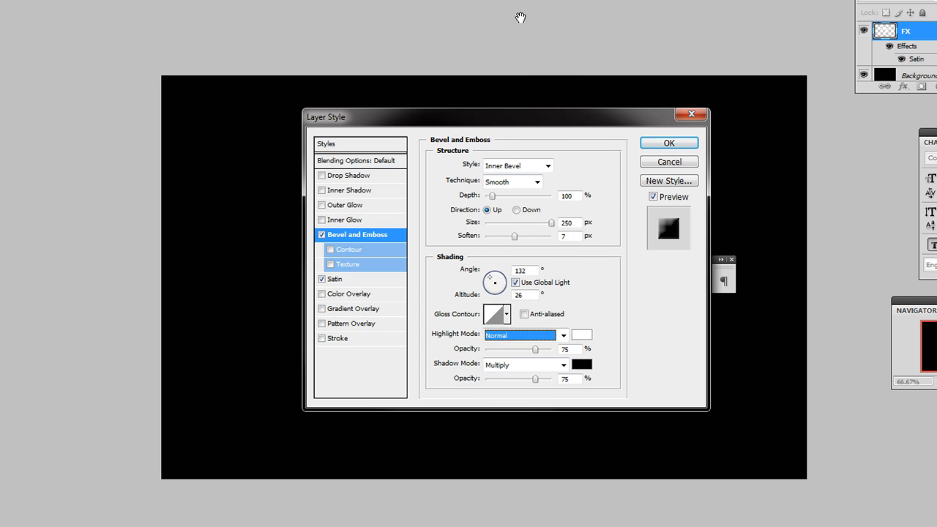
Change the bevel highlight colour to purple #9a1a82 via the Color Picker.
{"action": "left_click", "coordinate": [582, 336]}
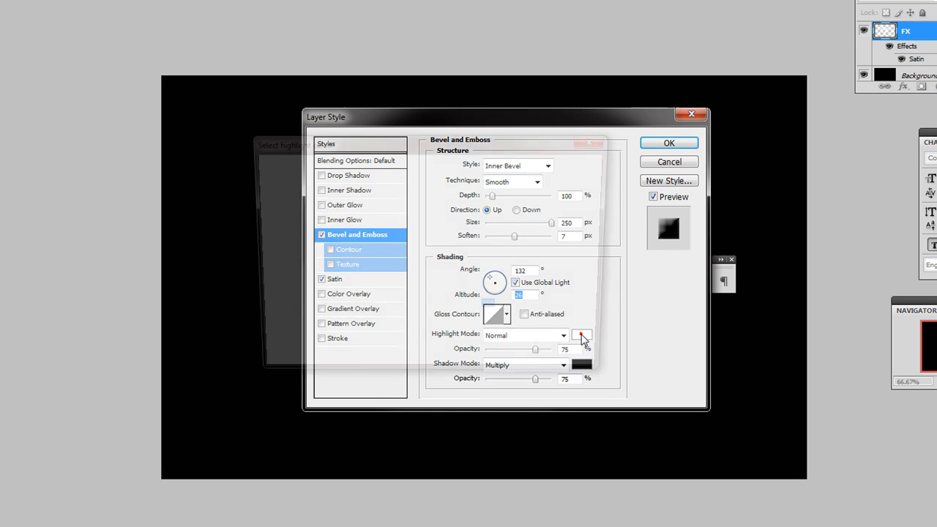
{"action": "left_click", "coordinate": [495, 364]}
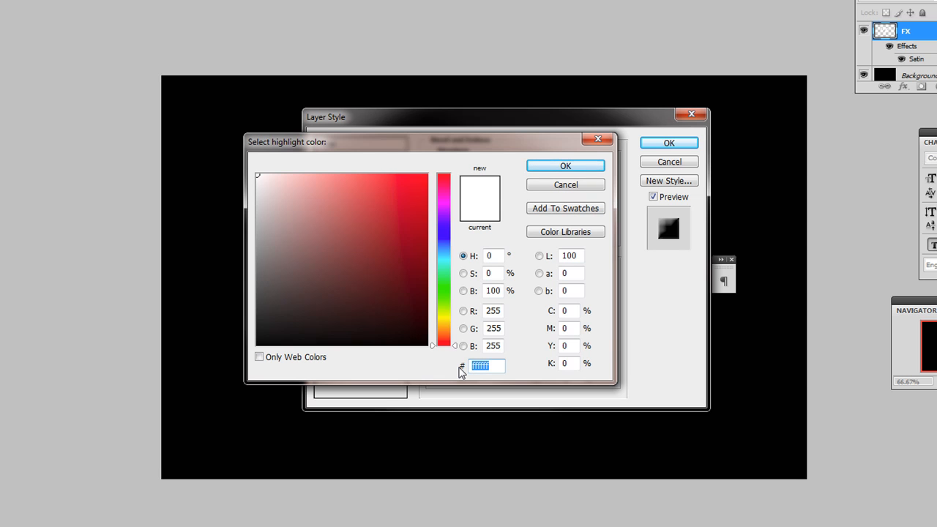
{"action": "type", "text": "9"}
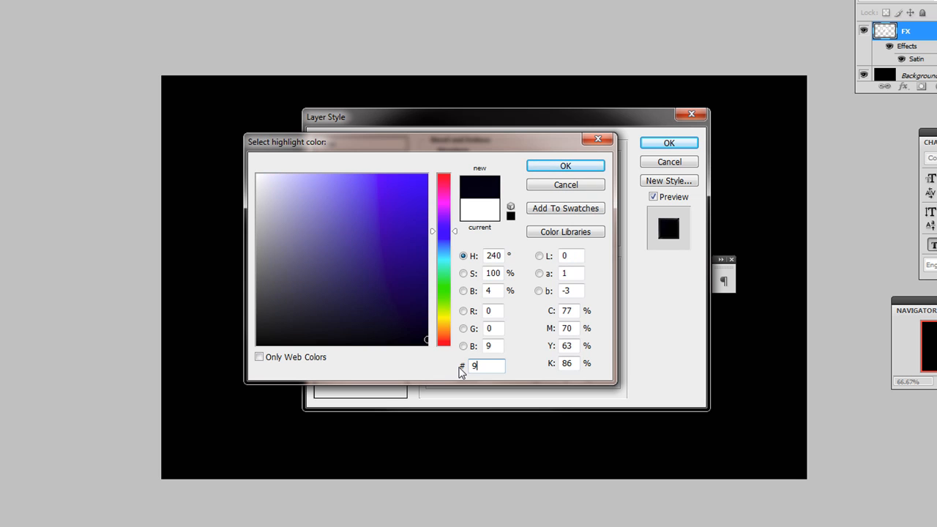
{"action": "type", "text": "a1"}
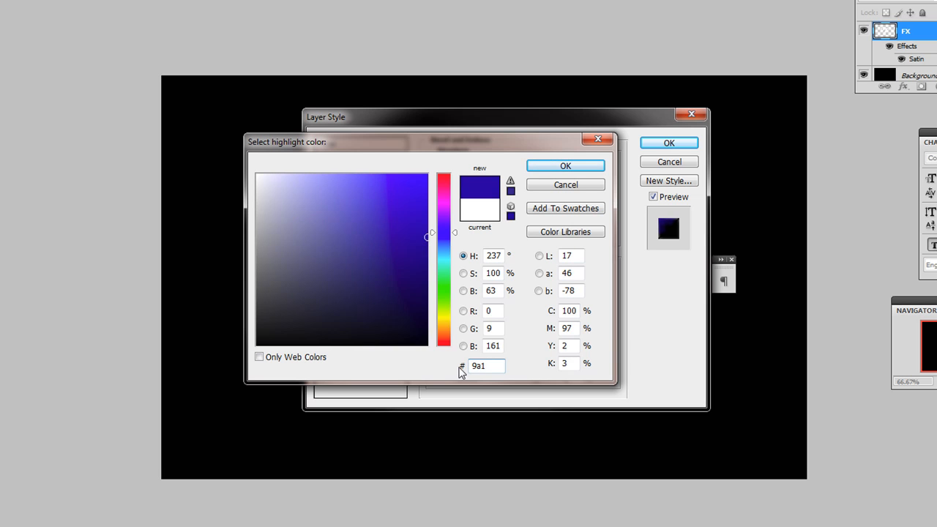
{"action": "type", "text": "a82"}
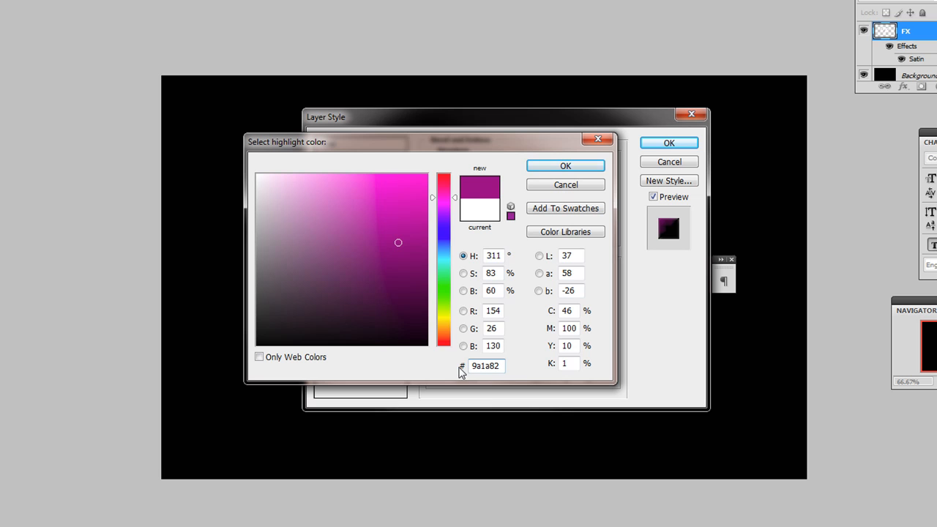
{"action": "left_click", "coordinate": [571, 164]}
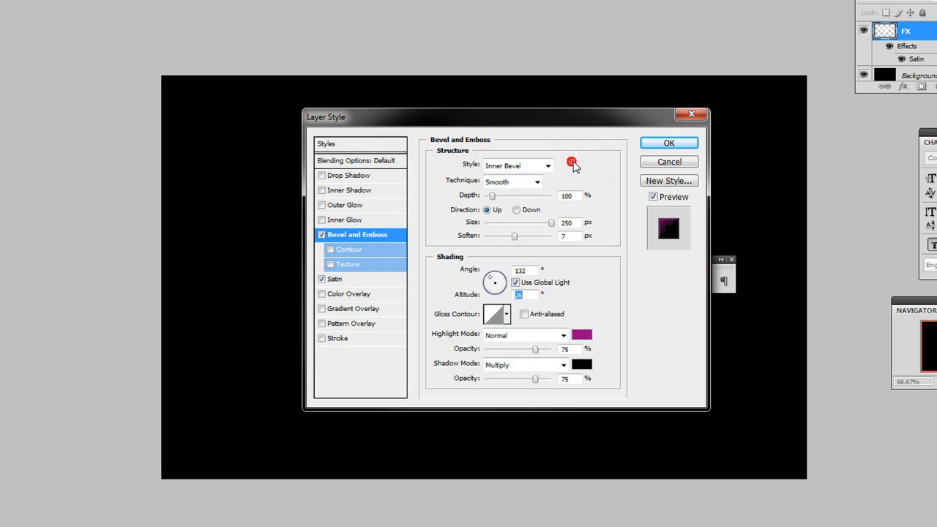
Switch the bevel Shadow Mode from Multiply to Normal.
{"action": "left_click", "coordinate": [564, 365]}
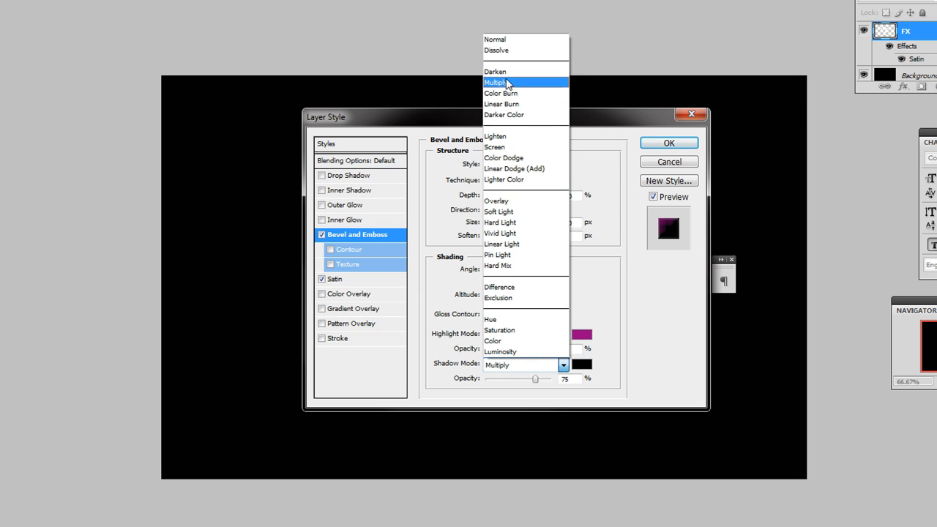
{"action": "left_click", "coordinate": [509, 39]}
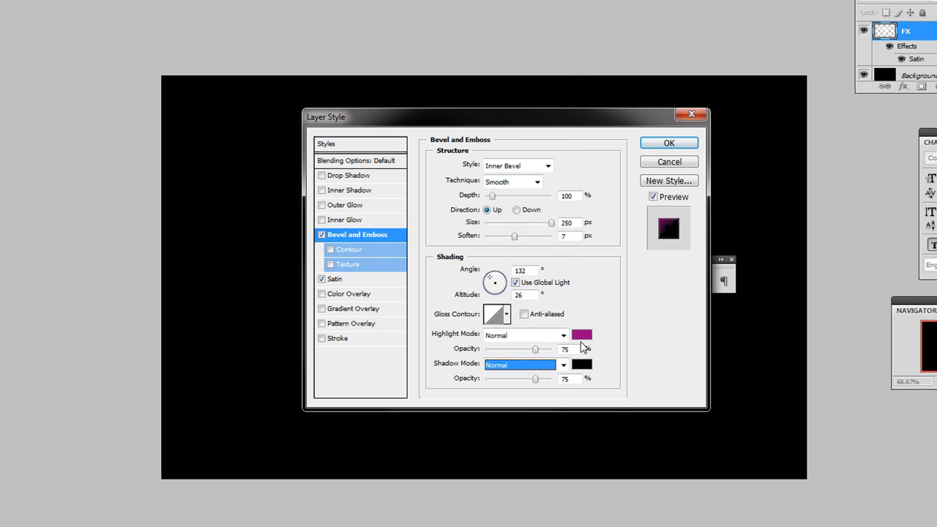
Change the bevel shadow colour to lime-green #c5df27.
{"action": "left_click", "coordinate": [580, 368]}
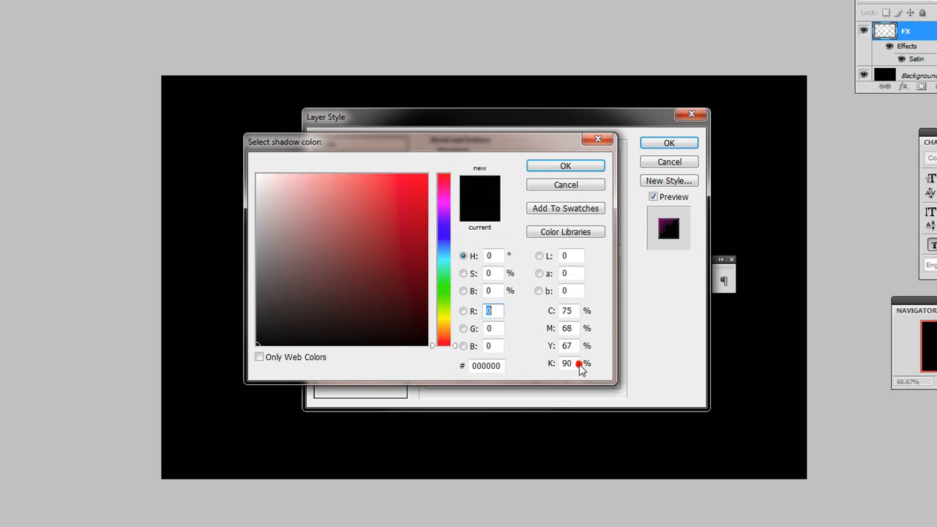
{"action": "left_click_drag", "start_coordinate": [502, 366], "coordinate": [489, 363]}
{"action": "double_click", "coordinate": [488, 364]}
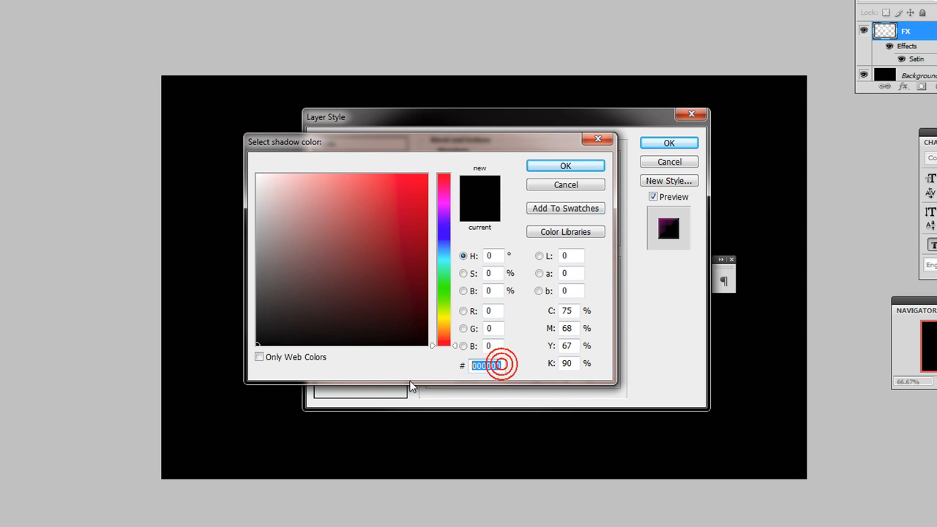
{"action": "type", "text": "c"}
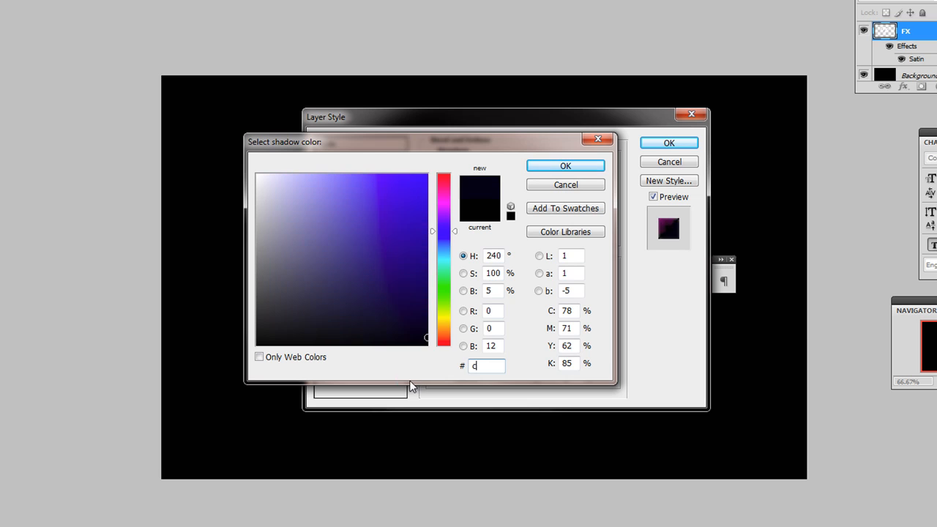
{"action": "type", "text": "5df"}
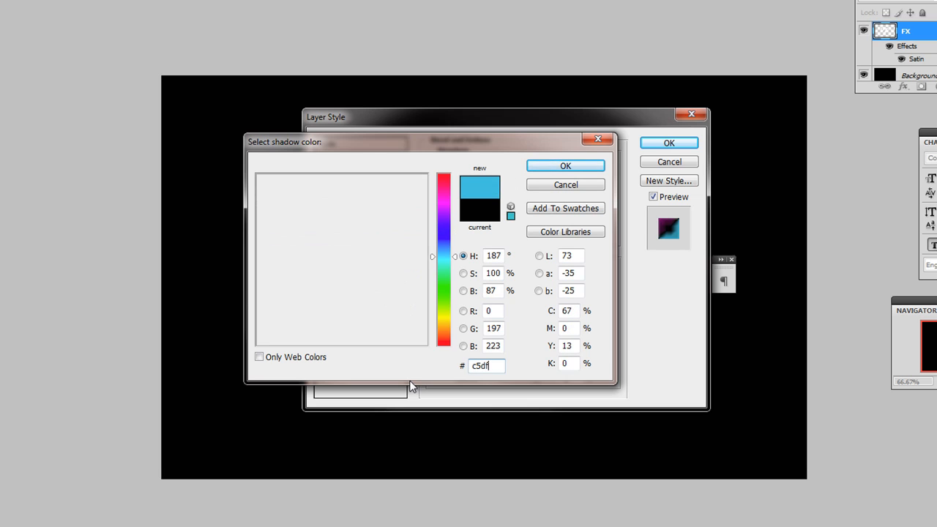
{"action": "type", "text": "27"}
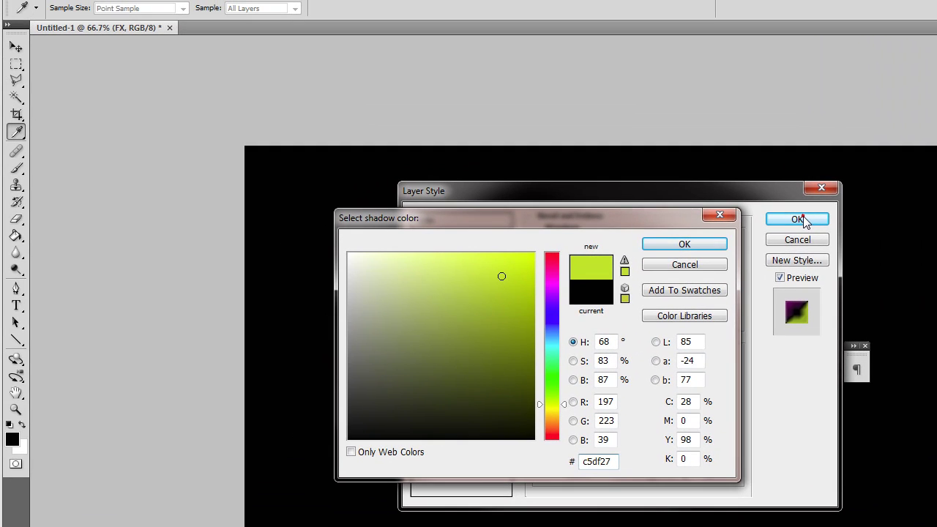
{"action": "left_click", "coordinate": [799, 218]}
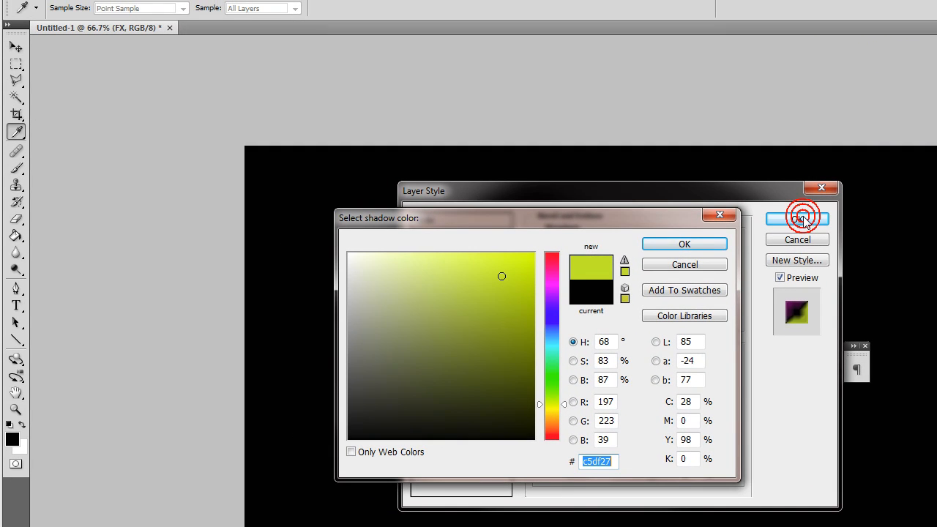
{"action": "left_click", "coordinate": [689, 249]}
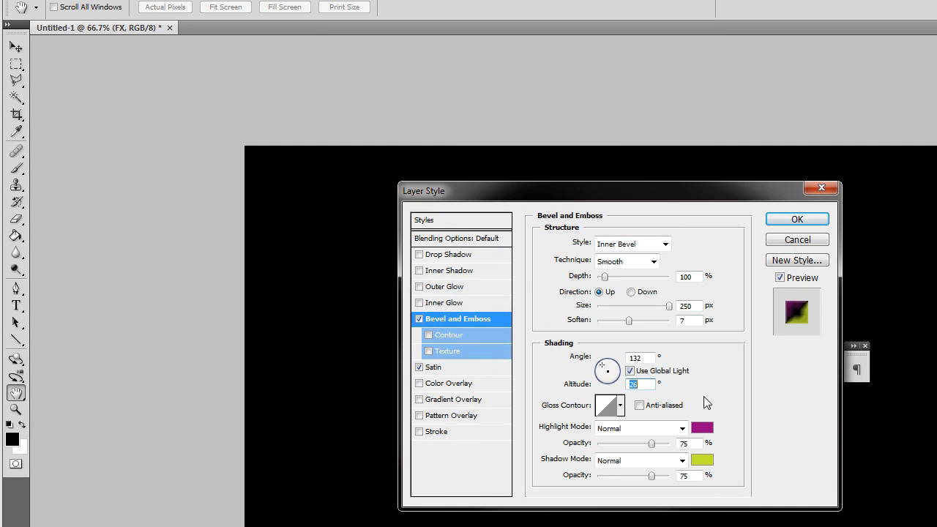
Set the shadow opacity to 27% and apply the layer style to FX.
{"action": "left_click", "coordinate": [688, 477]}
{"action": "type", "text": "27"}
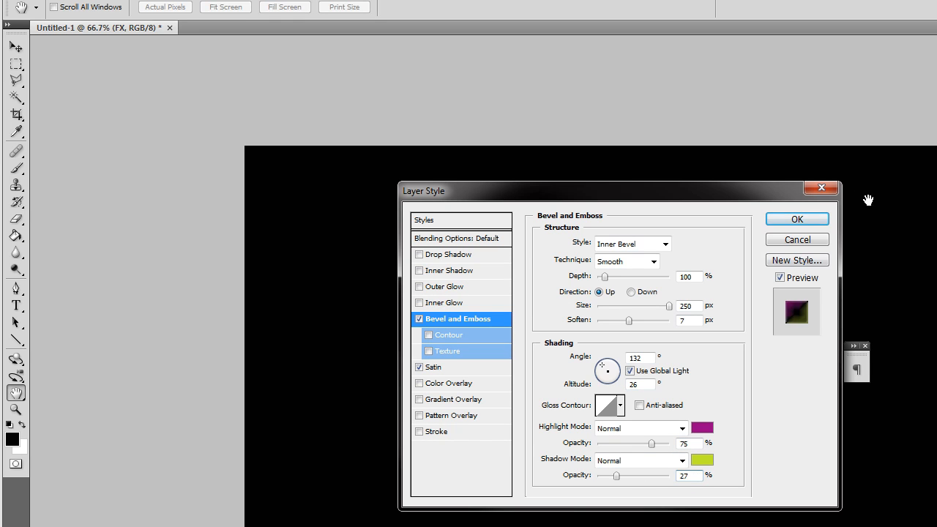
{"action": "left_click", "coordinate": [797, 219]}
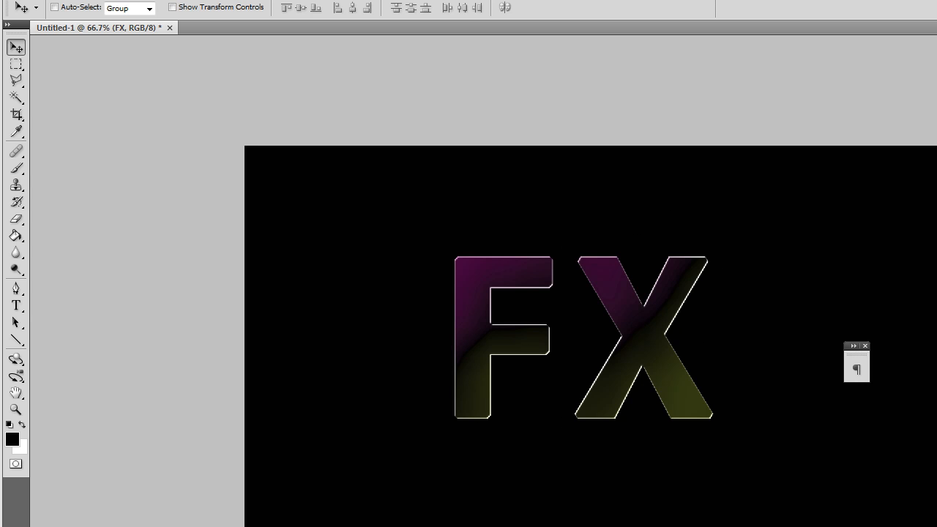
{"action": "left_click", "coordinate": [803, 266]}
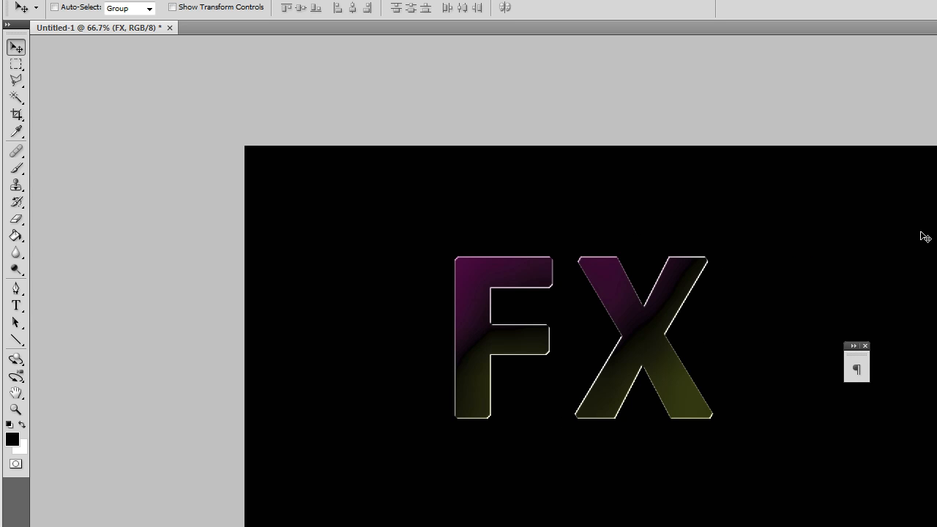